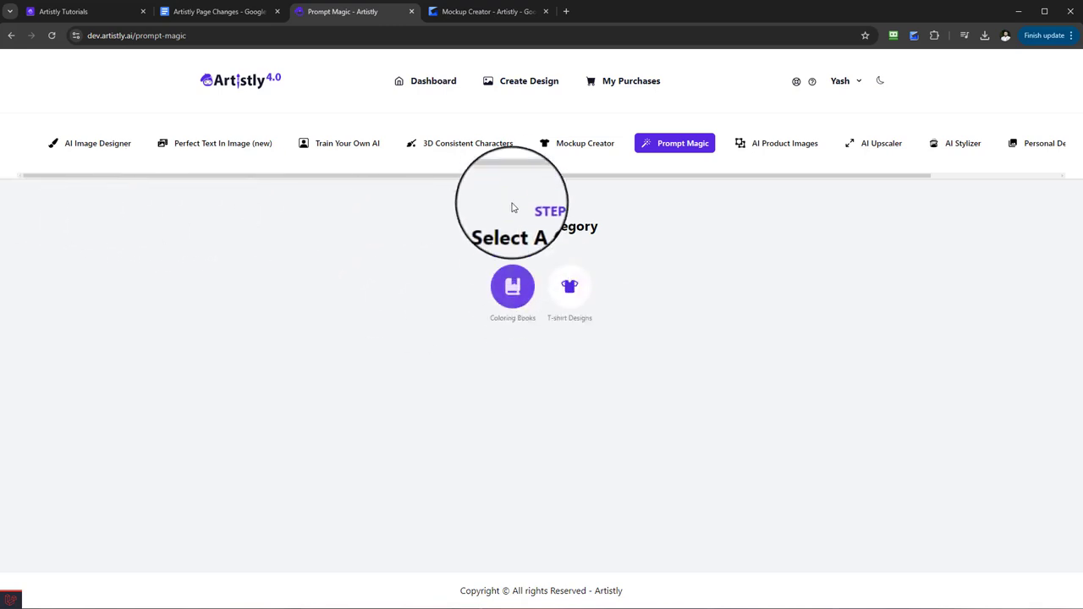
- Choose the Coloring Books category and enter Animals as the category of images needed
click(518, 302)
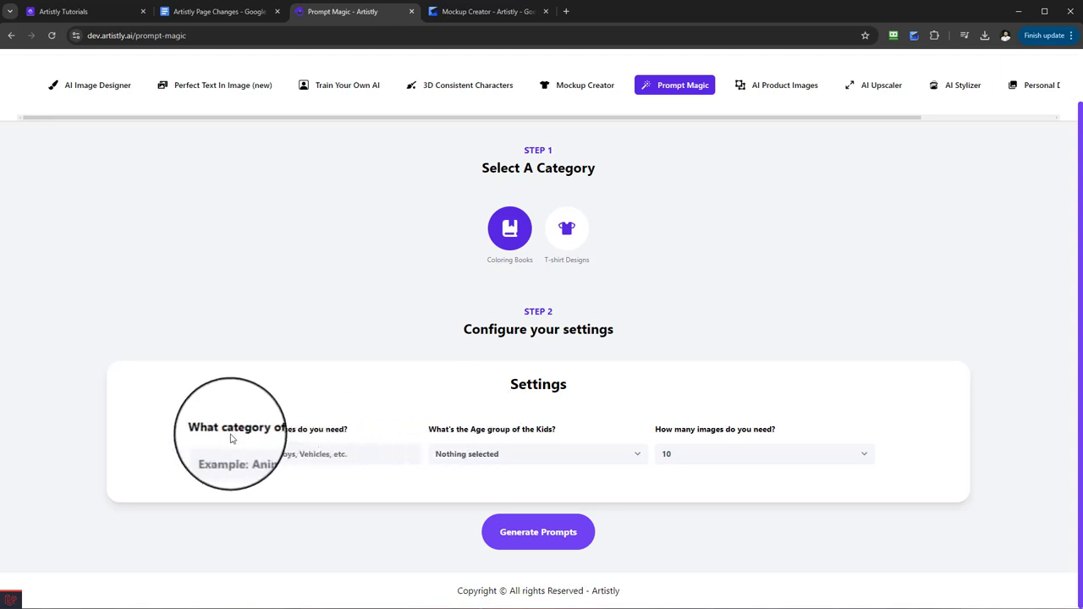
drag(203, 437, 352, 439)
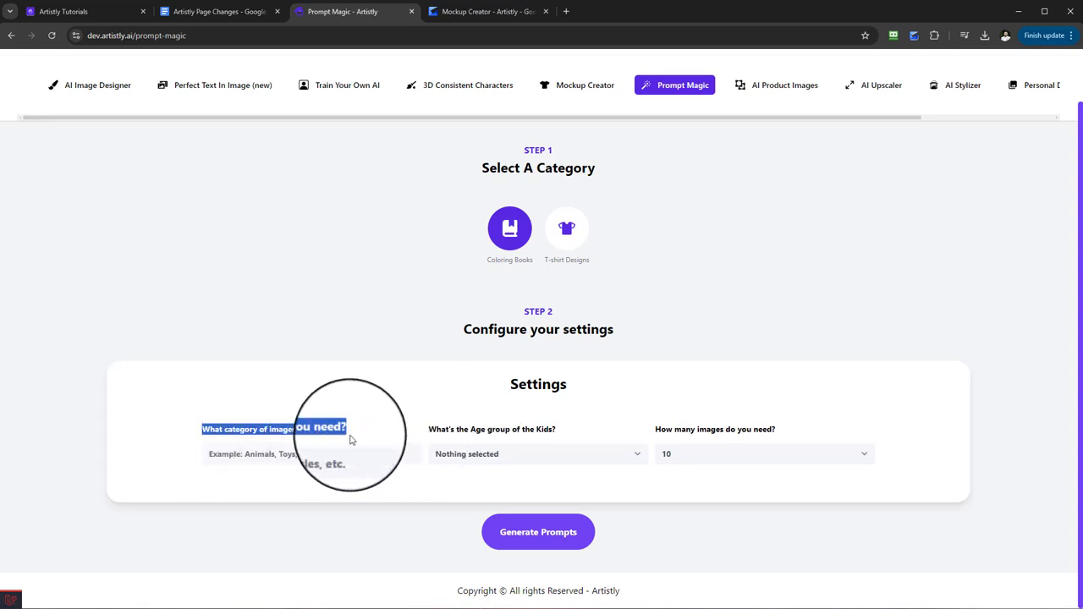
click(342, 451)
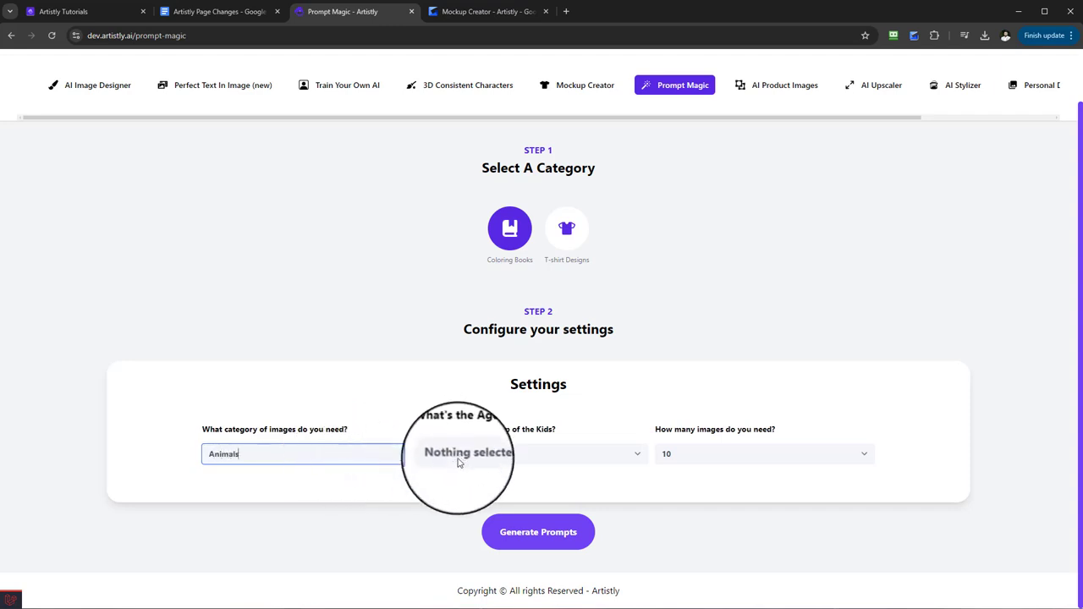
- Set the kids' age group to 3-6 years and the number of images to 10, and generate the prompts
click(514, 454)
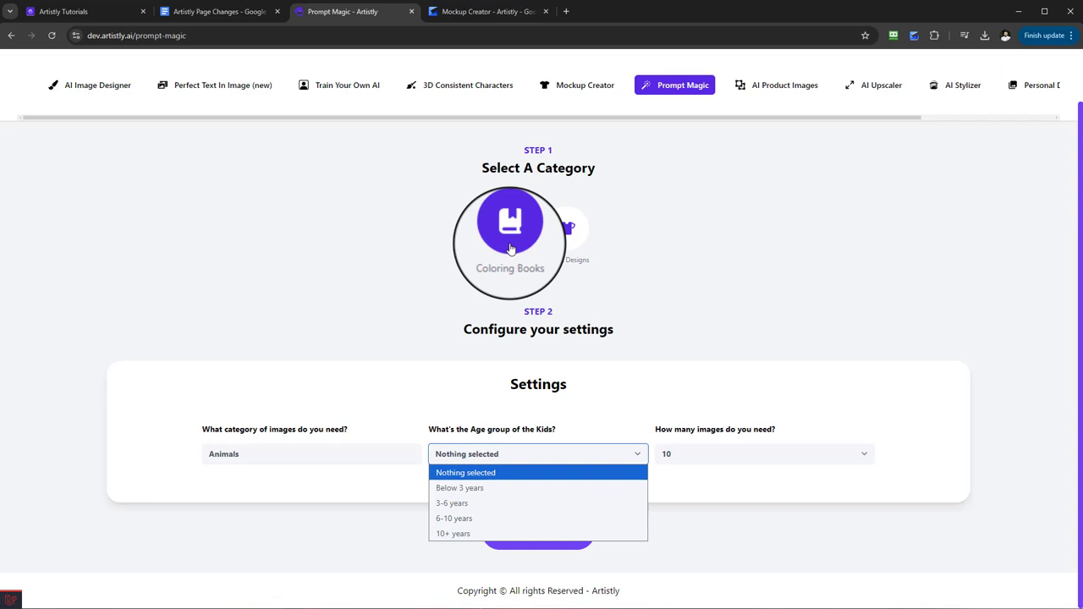
click(486, 502)
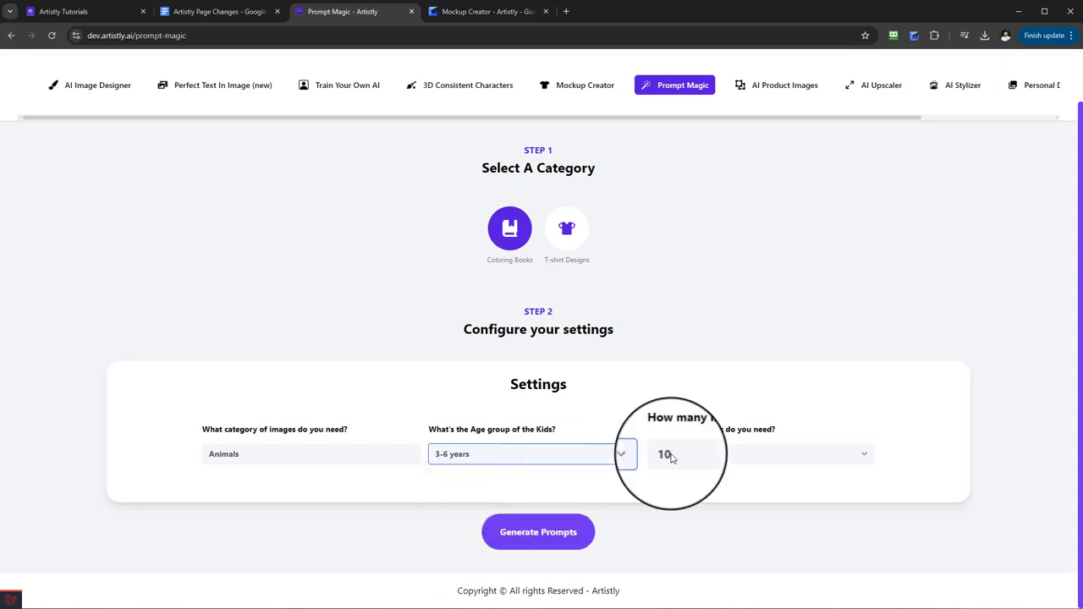
click(730, 457)
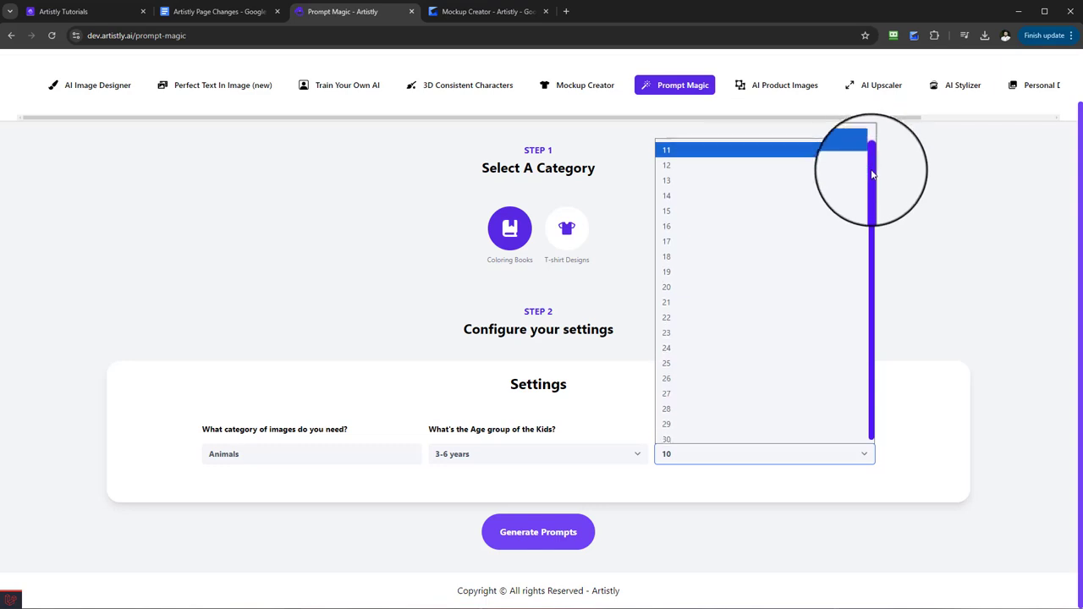
click(701, 145)
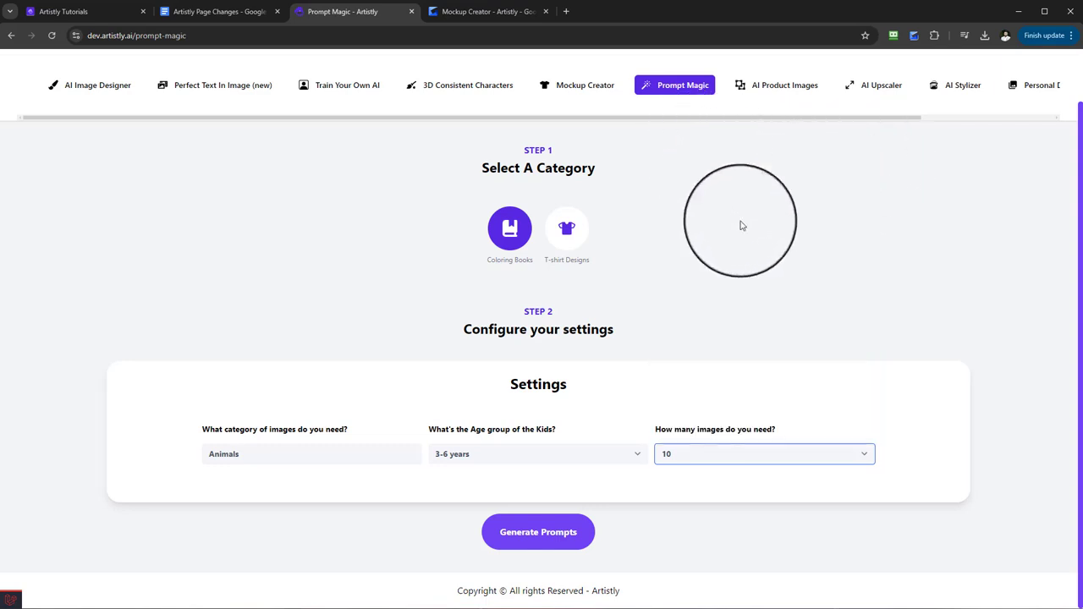
click(556, 535)
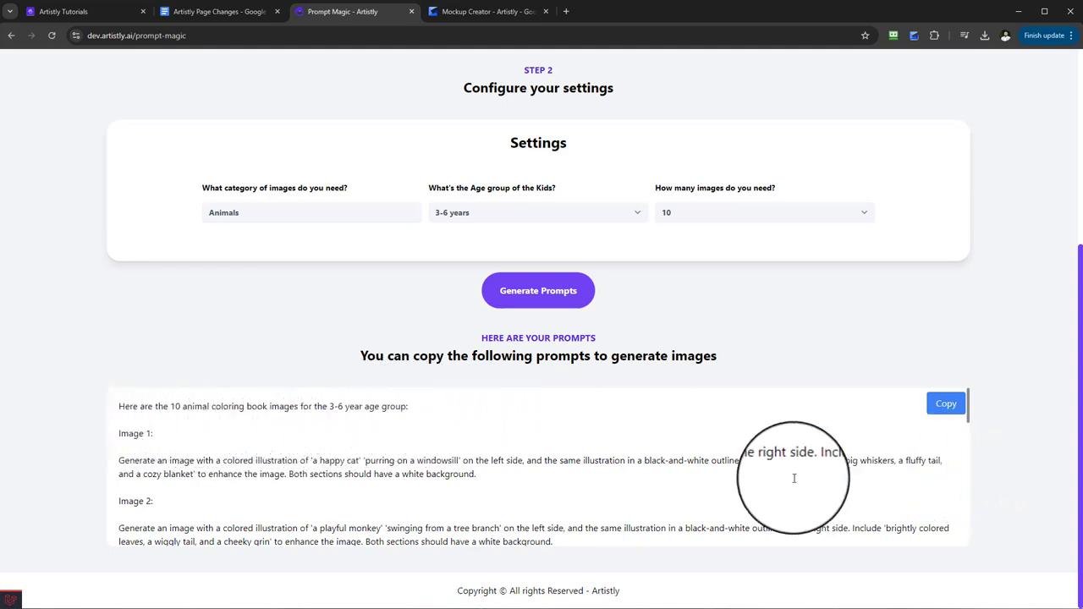
- Copy all the generated coloring book prompts and paste them into the Notepad document
click(950, 406)
scroll(541, 508, down, 4)
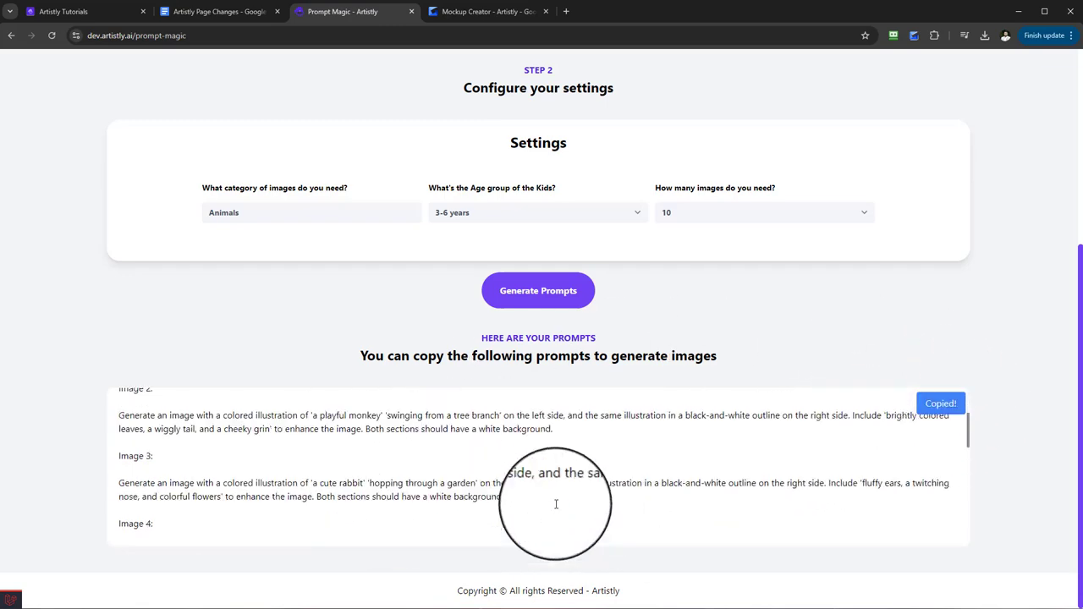
scroll(269, 468, down, 5)
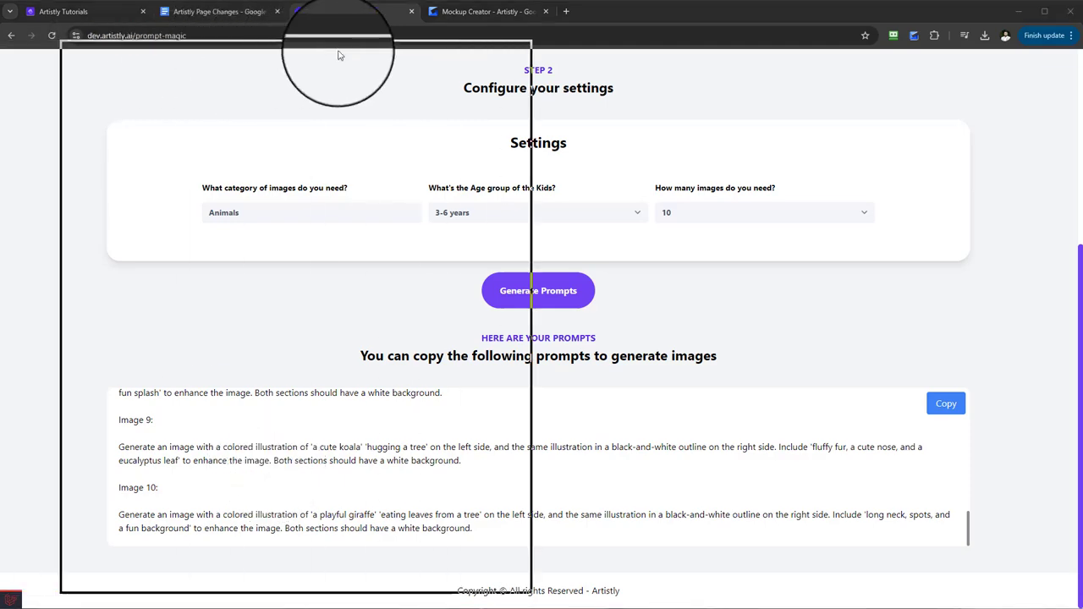
right_click(119, 85)
click(135, 142)
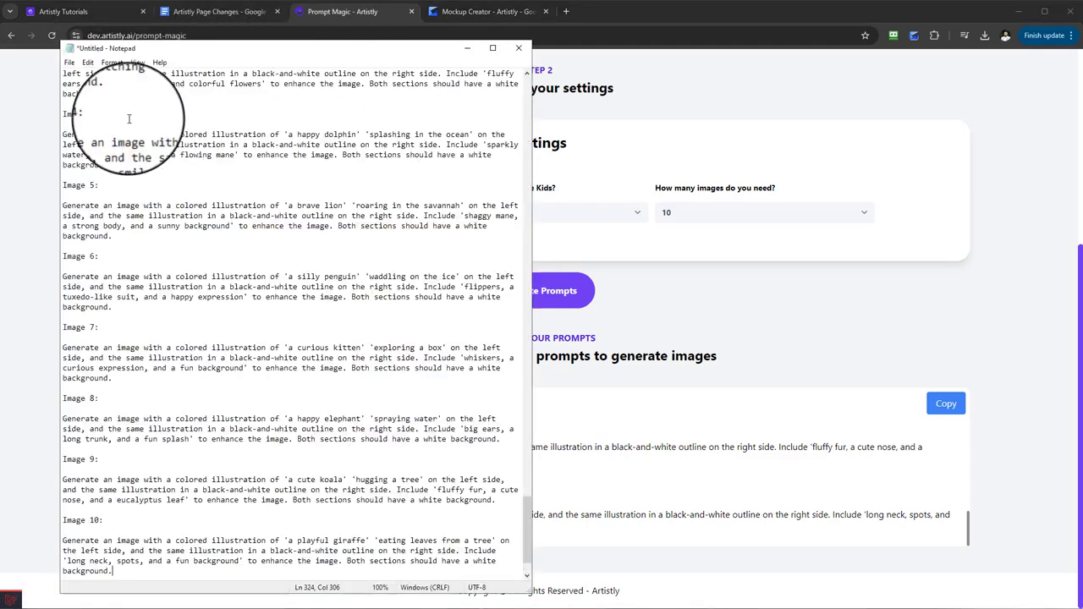
- Copy the Image 1 prompt about the happy cat from the pasted list in Notepad
scroll(385, 293, up, 5)
scroll(385, 293, up, 8)
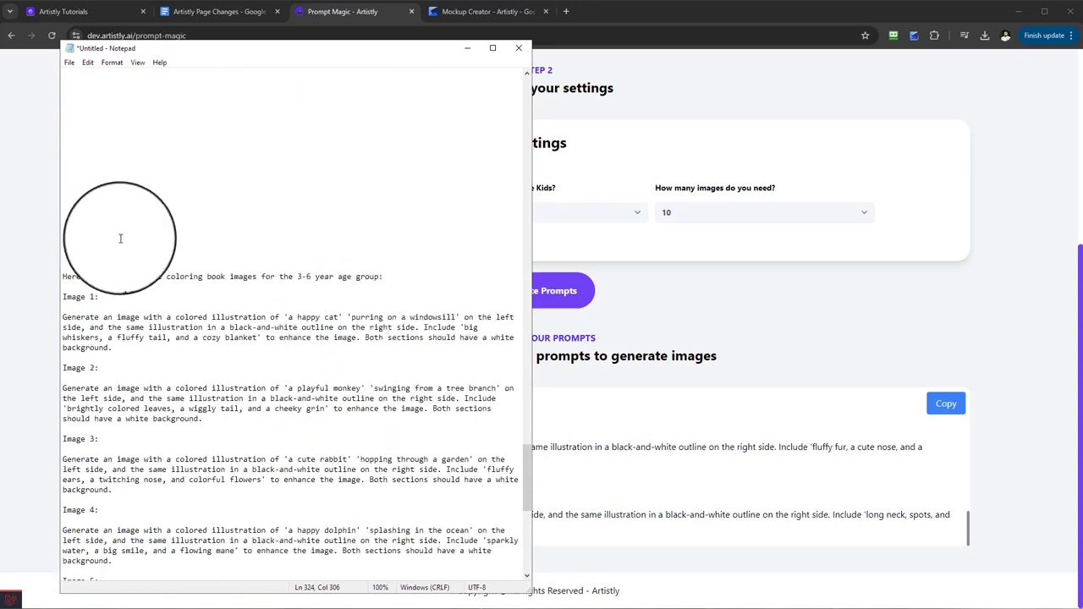
scroll(121, 237, down, 5)
drag(63, 167, 111, 195)
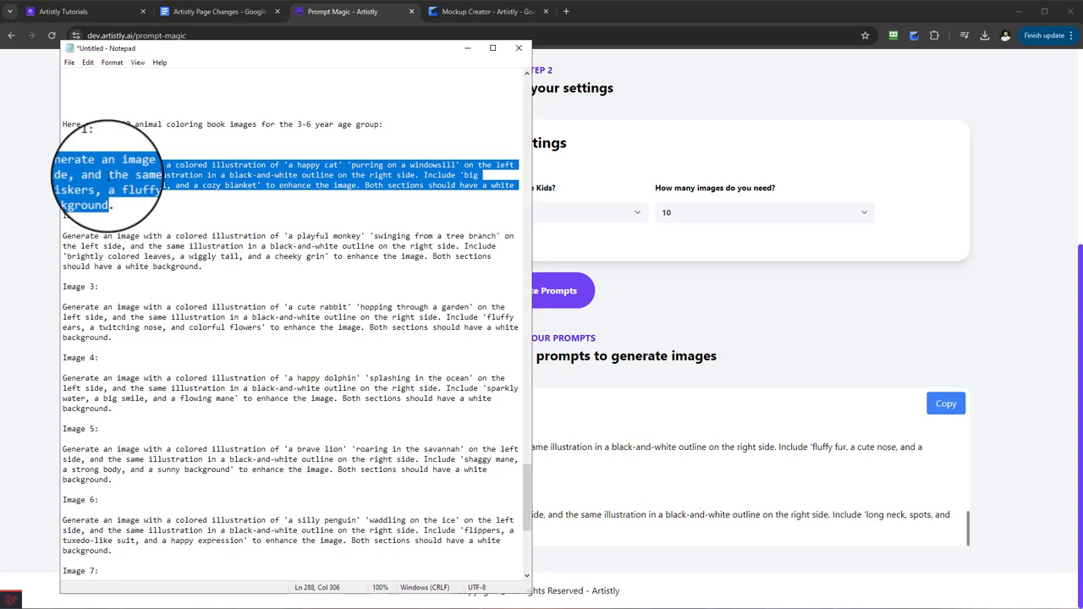
right_click(140, 159)
click(165, 213)
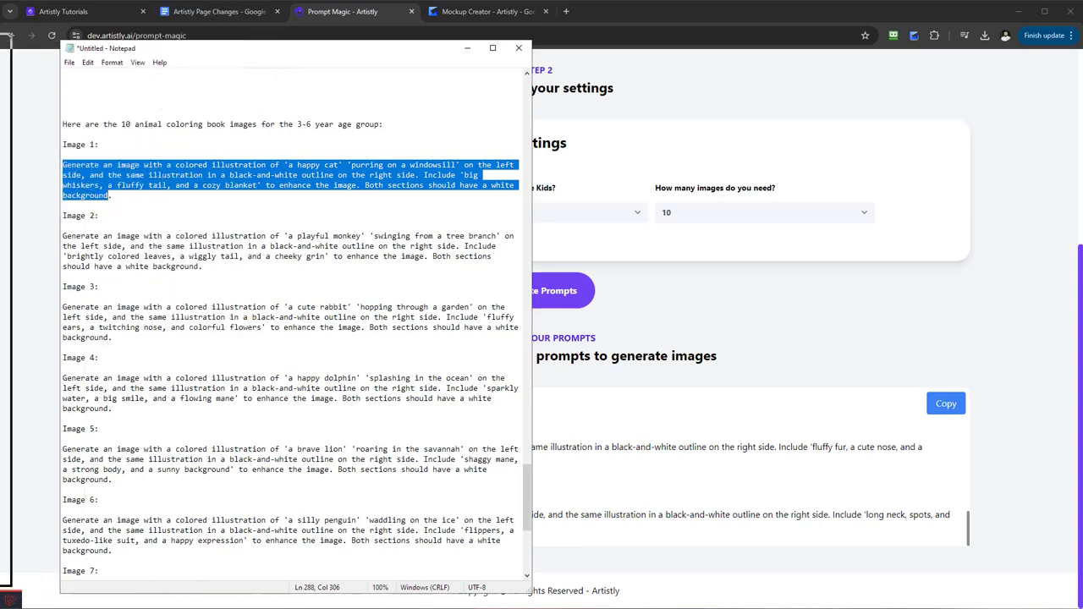
- Switch back to the browser, copy the full prompt list again and review the Image 1 prompt on the page
key(alt+Tab)
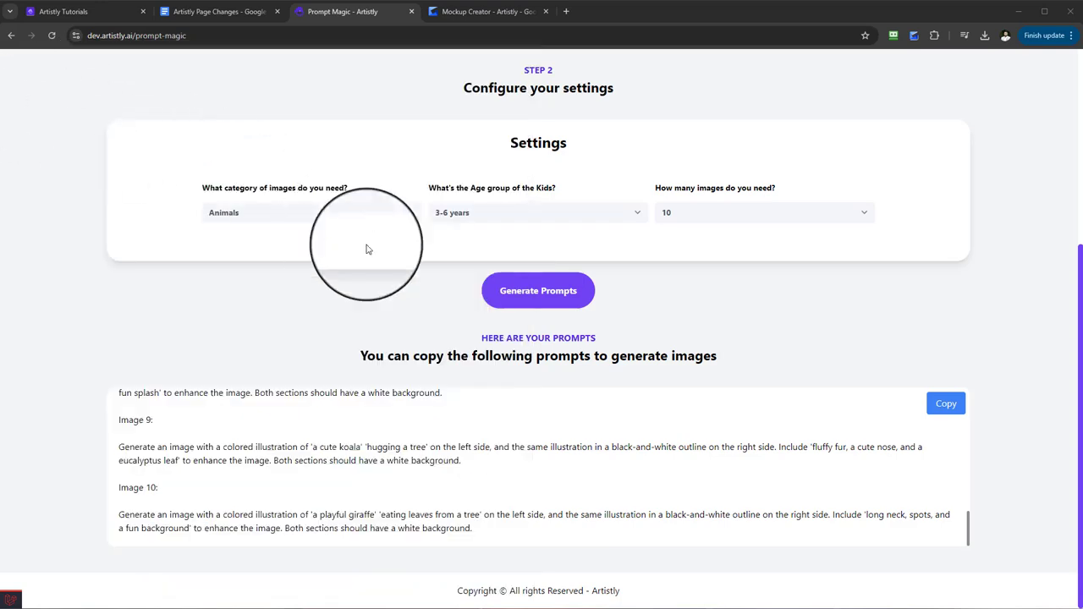
click(945, 407)
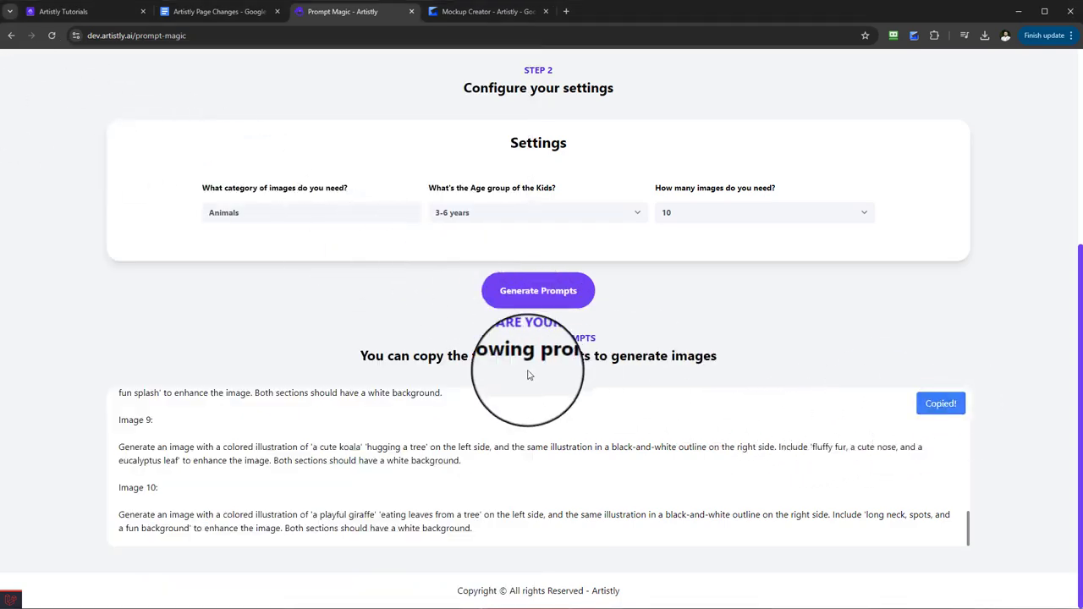
scroll(592, 414, up, 10)
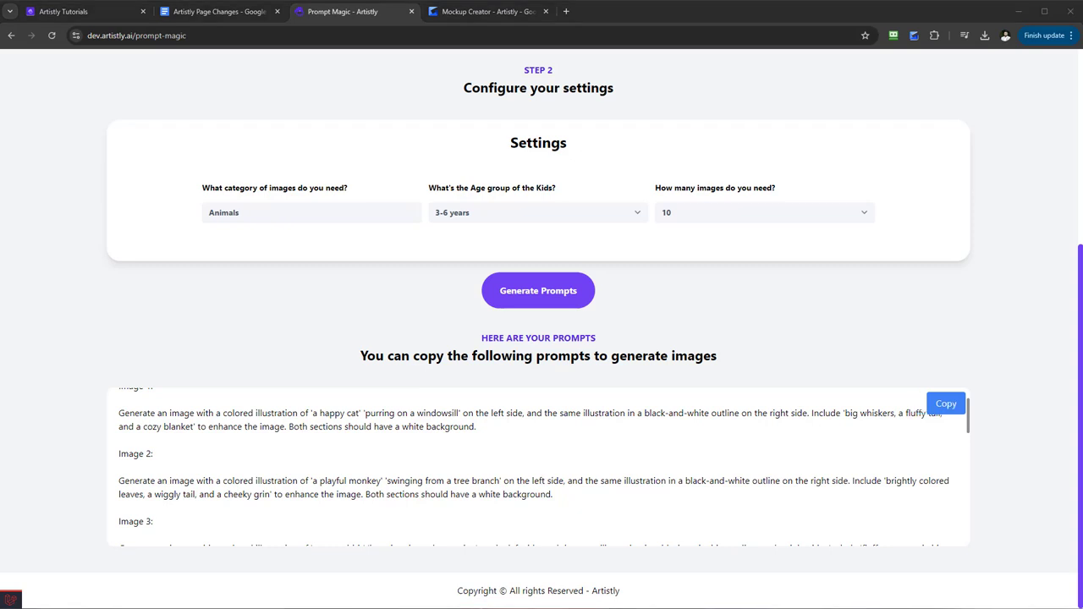
scroll(156, 449, up, 1)
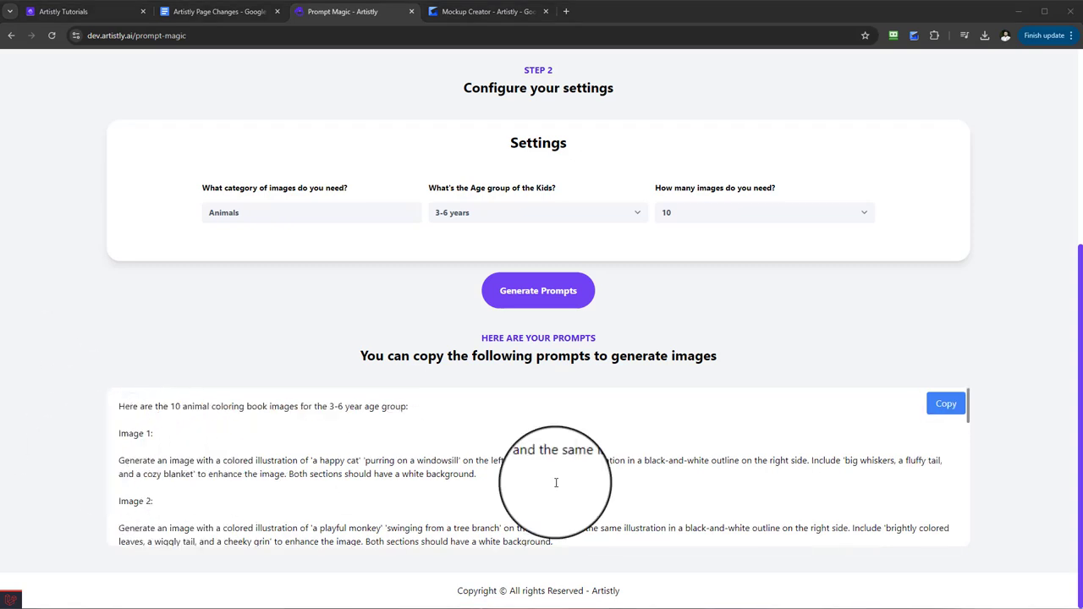
drag(118, 460, 484, 479)
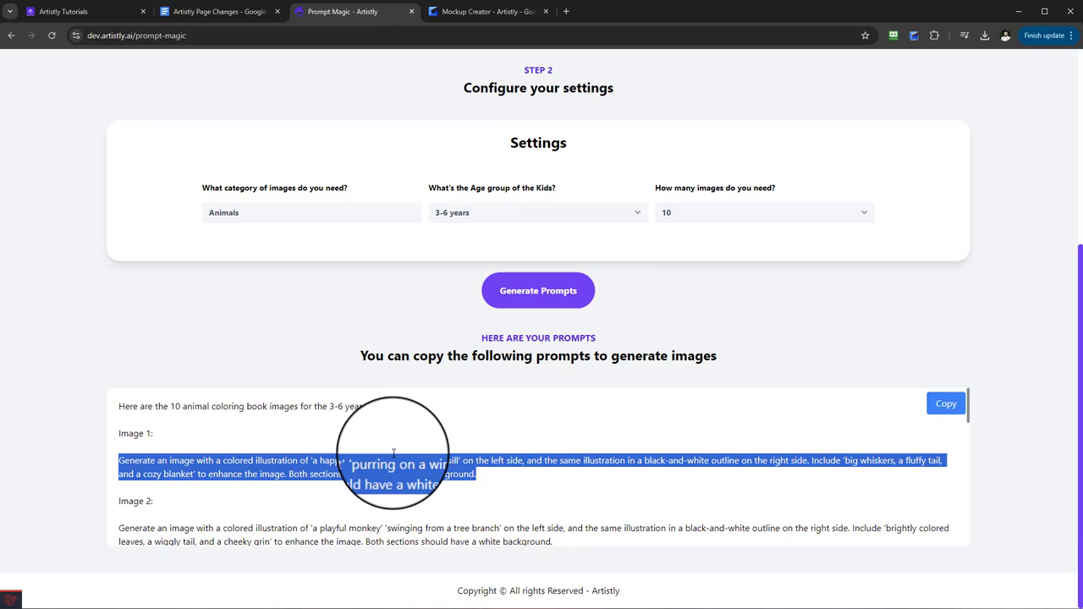
- Open the AI Image Designer and paste the happy cat prompt for Image 1 as the image prompt
scroll(395, 350, up, 4)
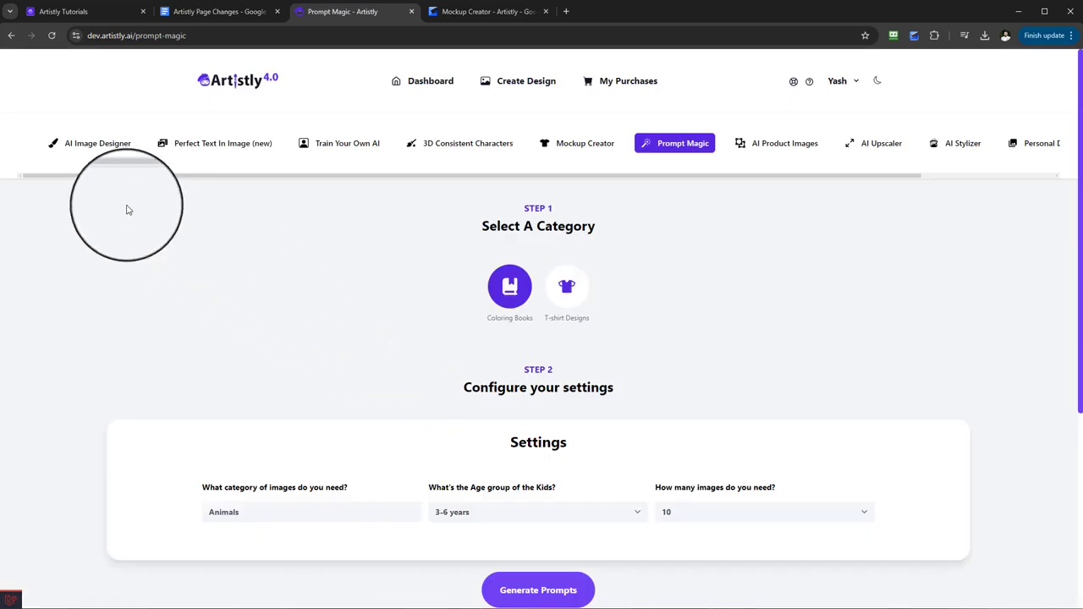
click(225, 149)
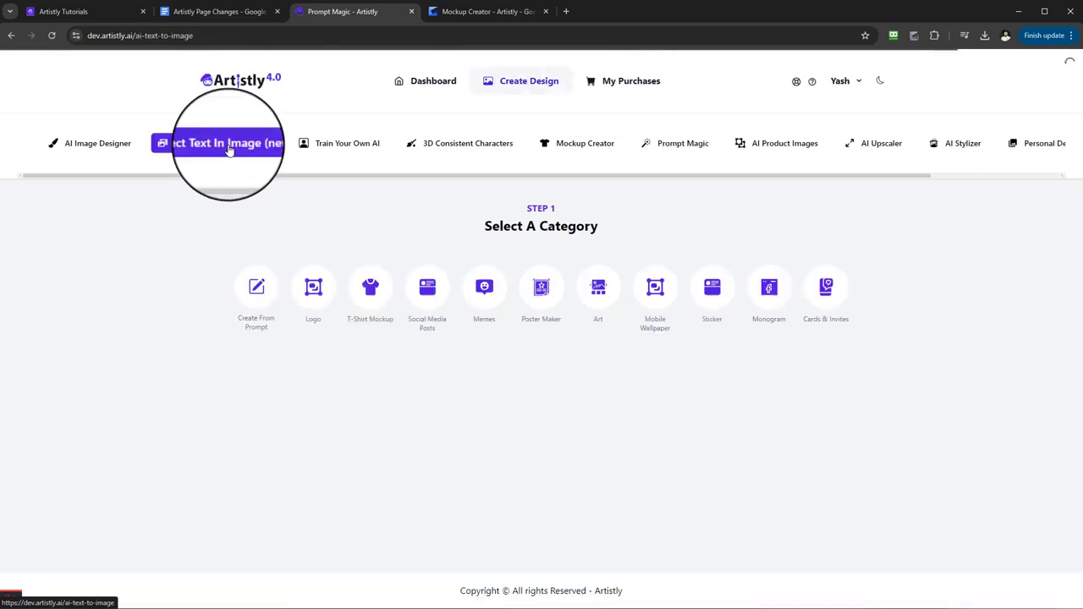
click(95, 155)
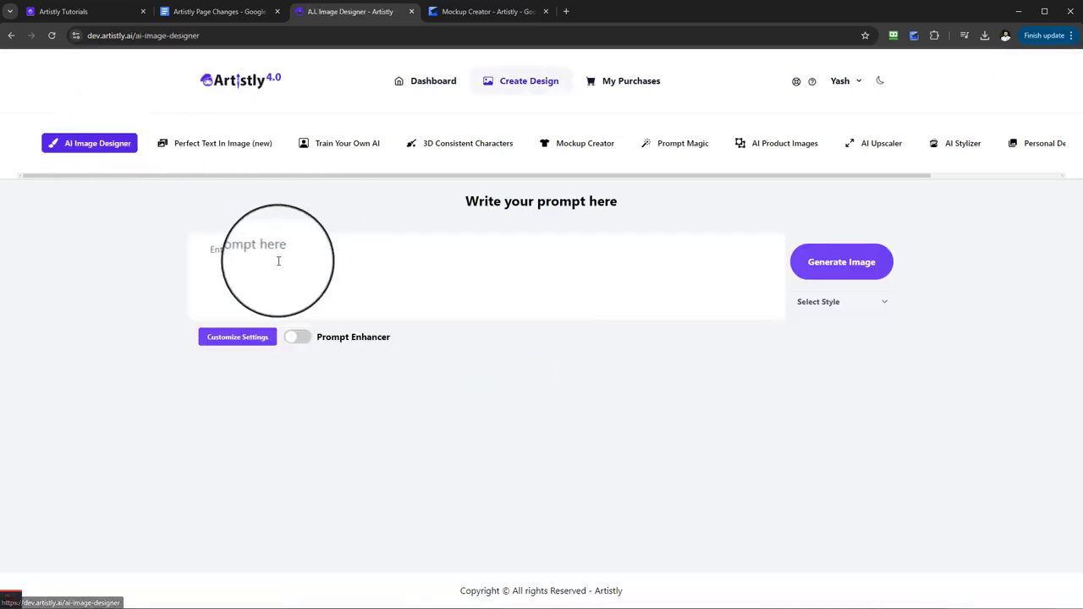
click(242, 249)
right_click(244, 254)
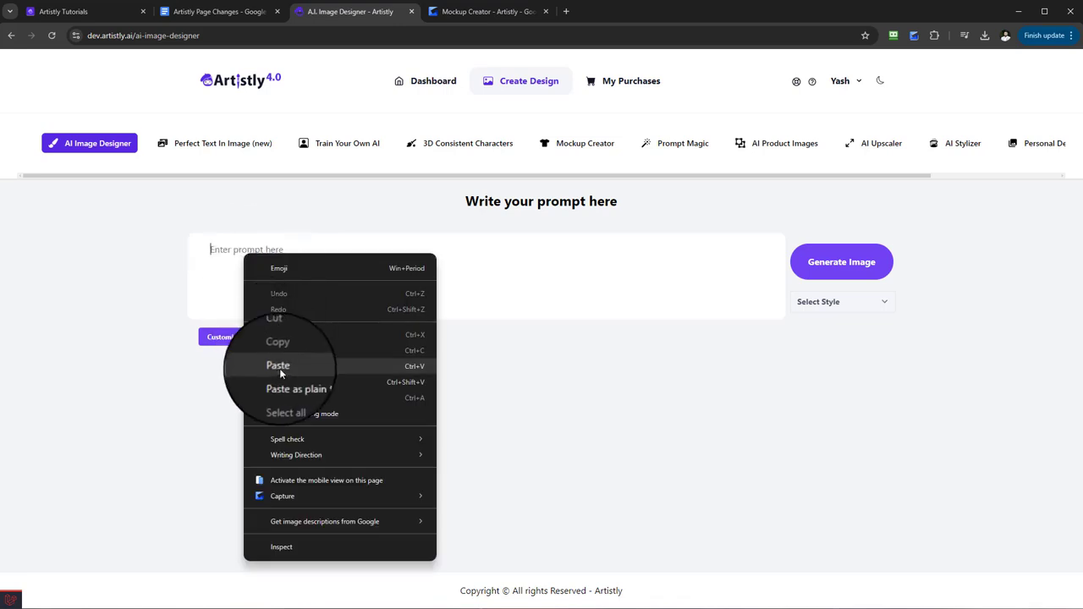
click(279, 366)
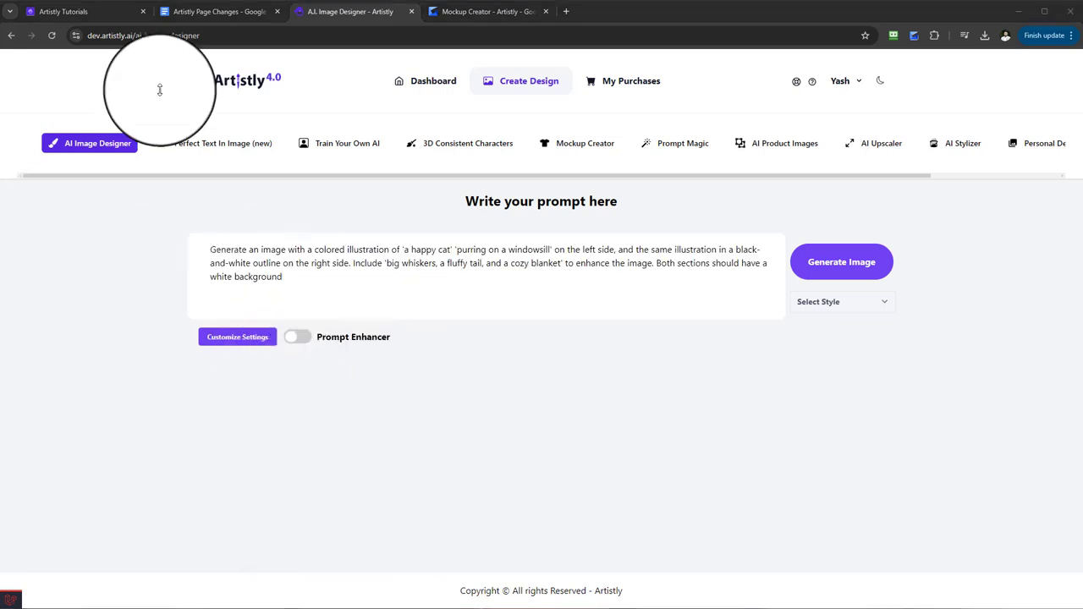
- Copy the Image 1 prompt from Notepad again and return to the AI Image Designer in the browser
key(alt+Tab)
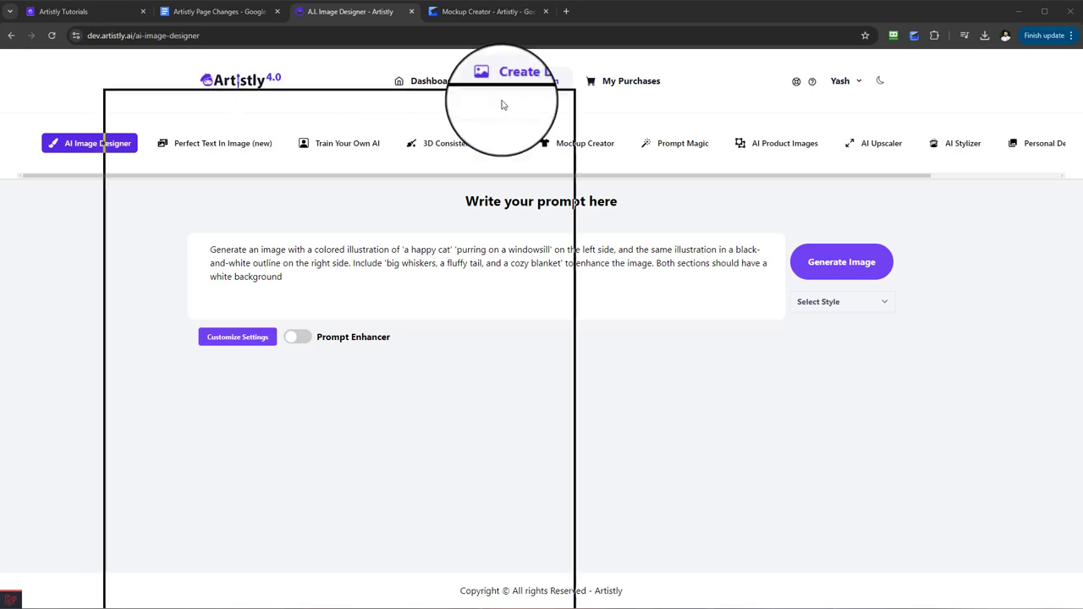
click(206, 196)
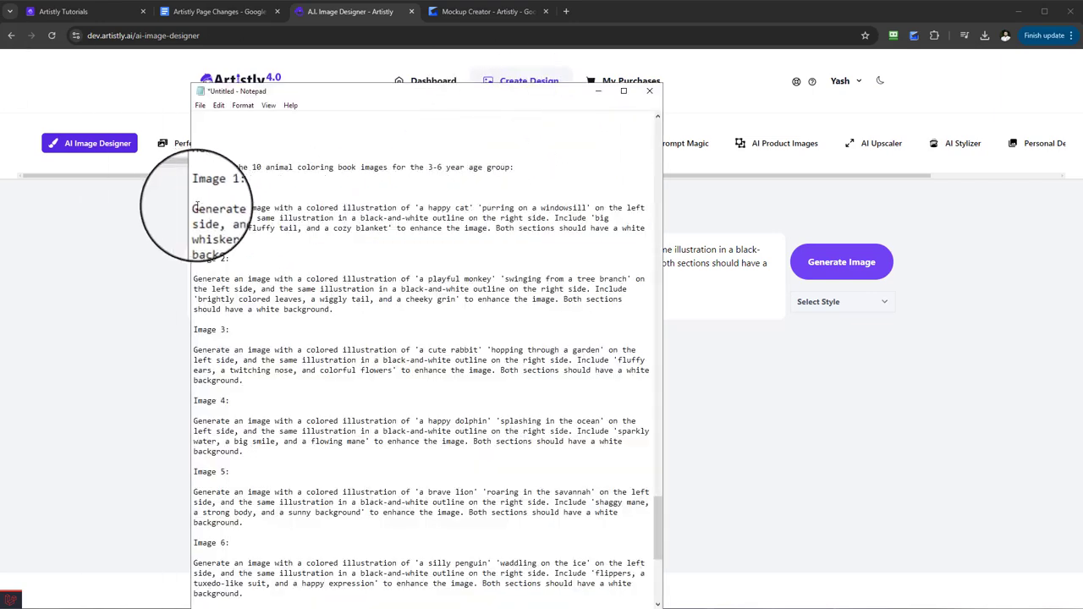
drag(195, 208, 243, 239)
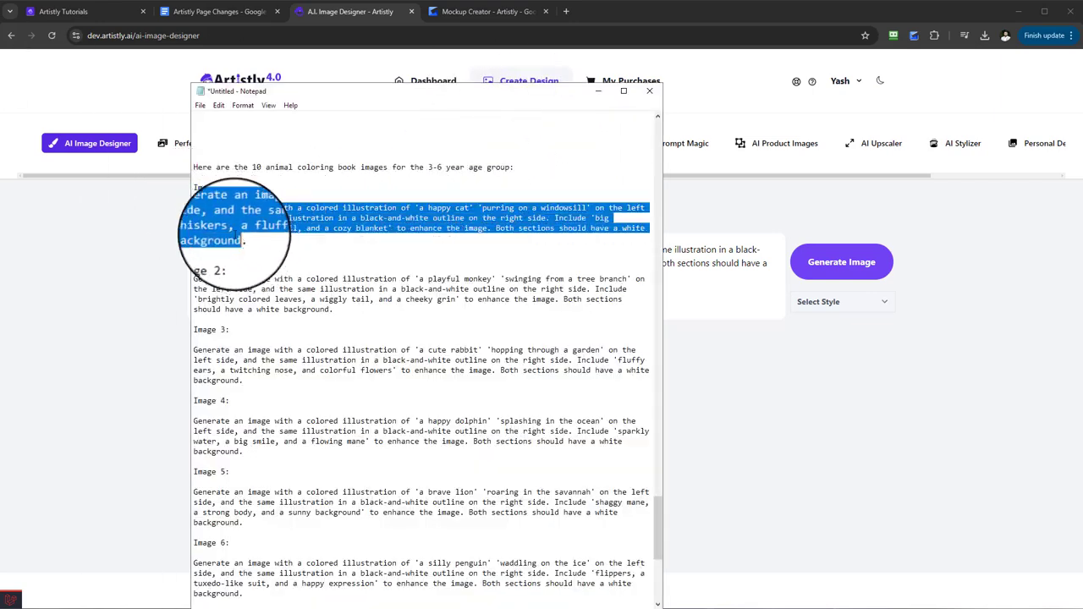
right_click(213, 220)
click(254, 274)
click(595, 89)
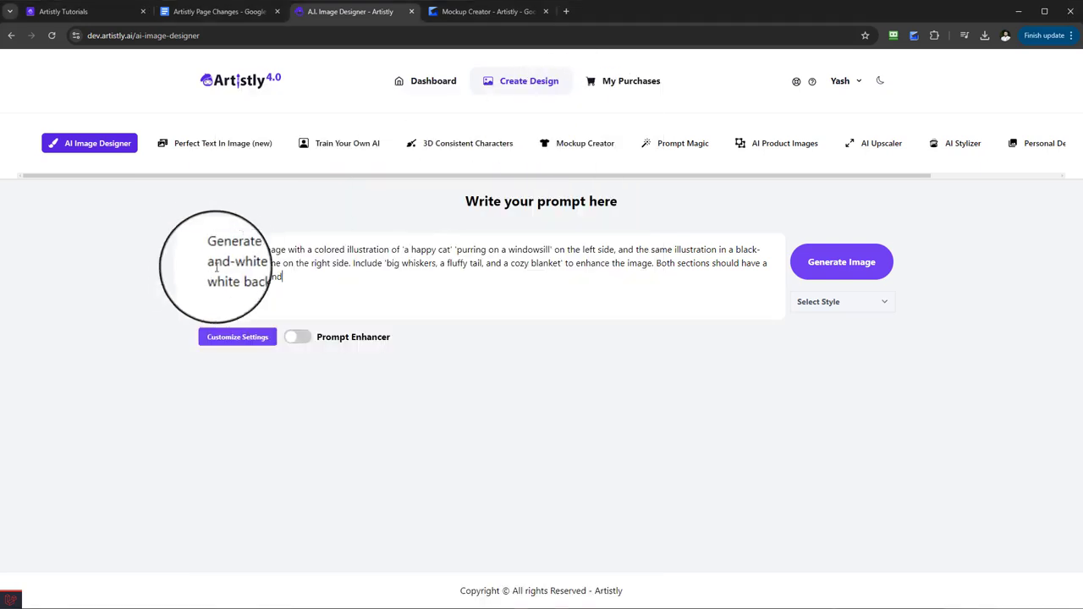
- Choose the Photorealistic style and generate an enhanced version of the happy cat prompt with the Prompt Enhancer turned on
drag(212, 254, 374, 273)
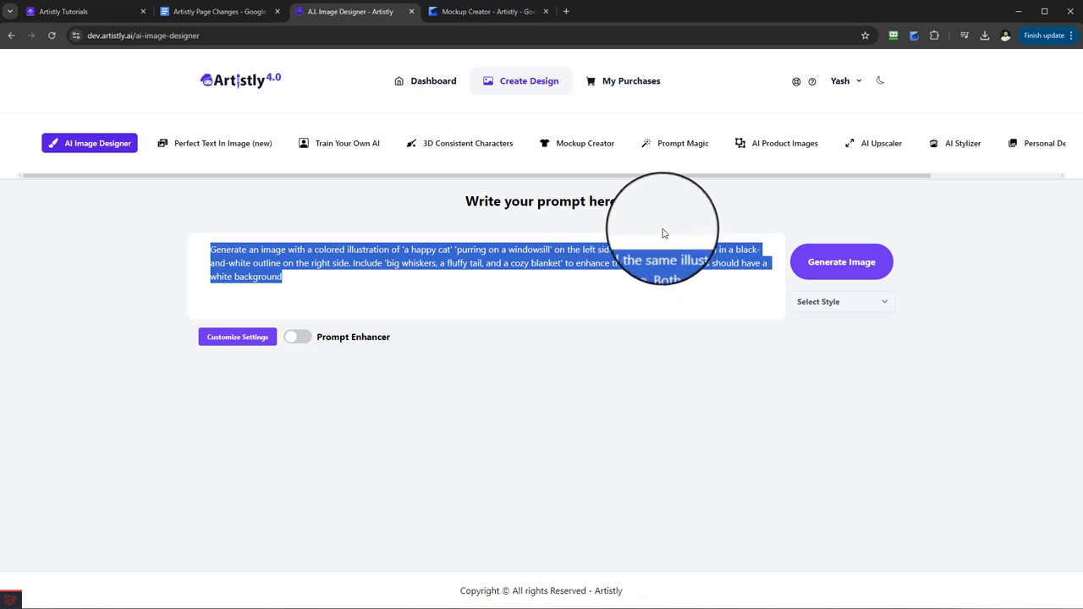
click(819, 305)
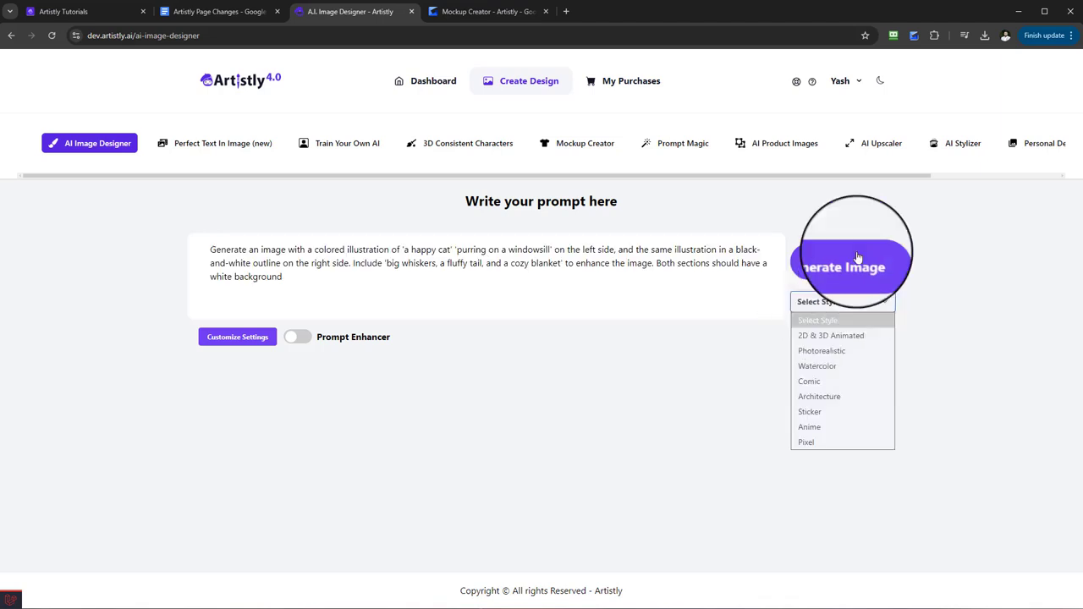
click(827, 356)
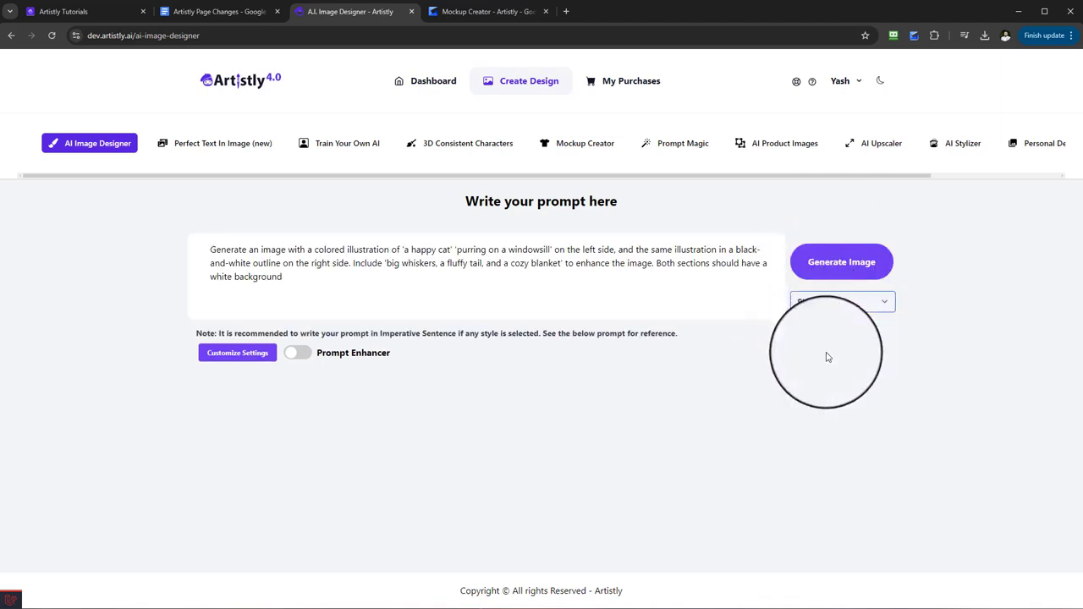
click(293, 353)
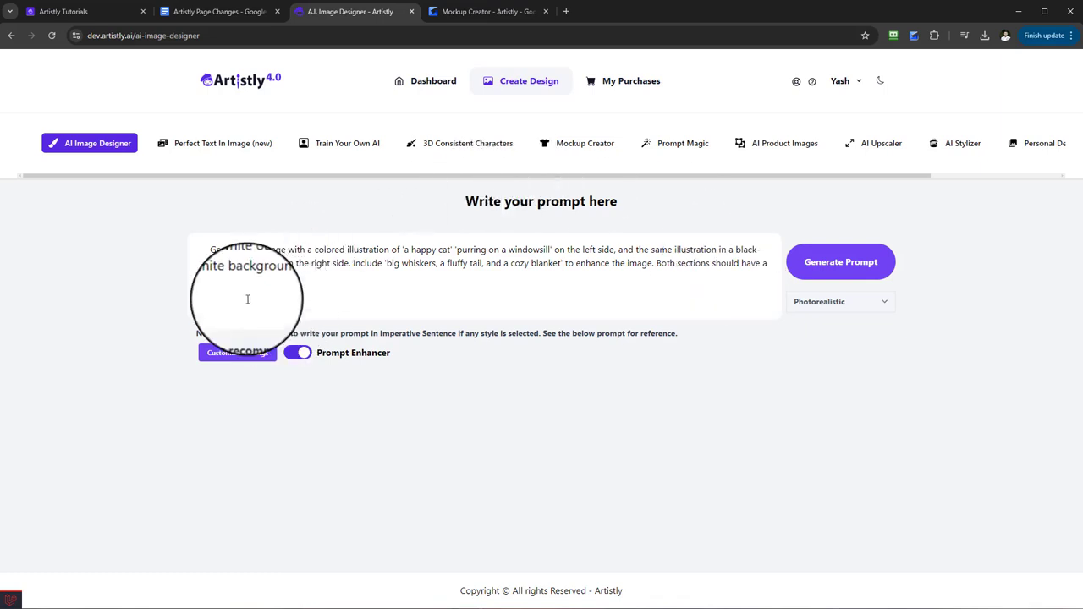
drag(214, 250, 334, 280)
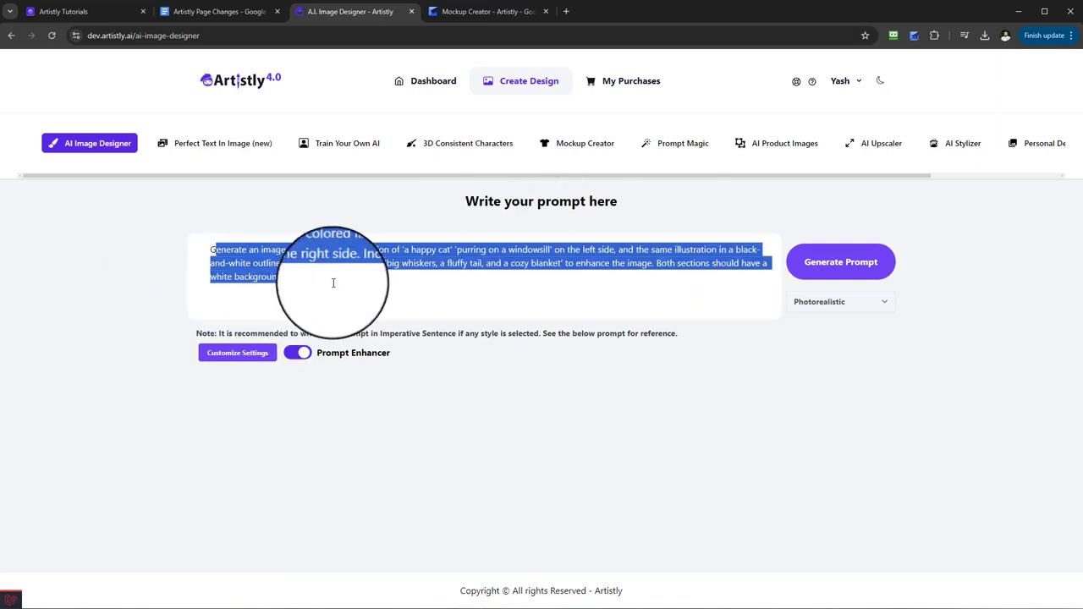
click(817, 276)
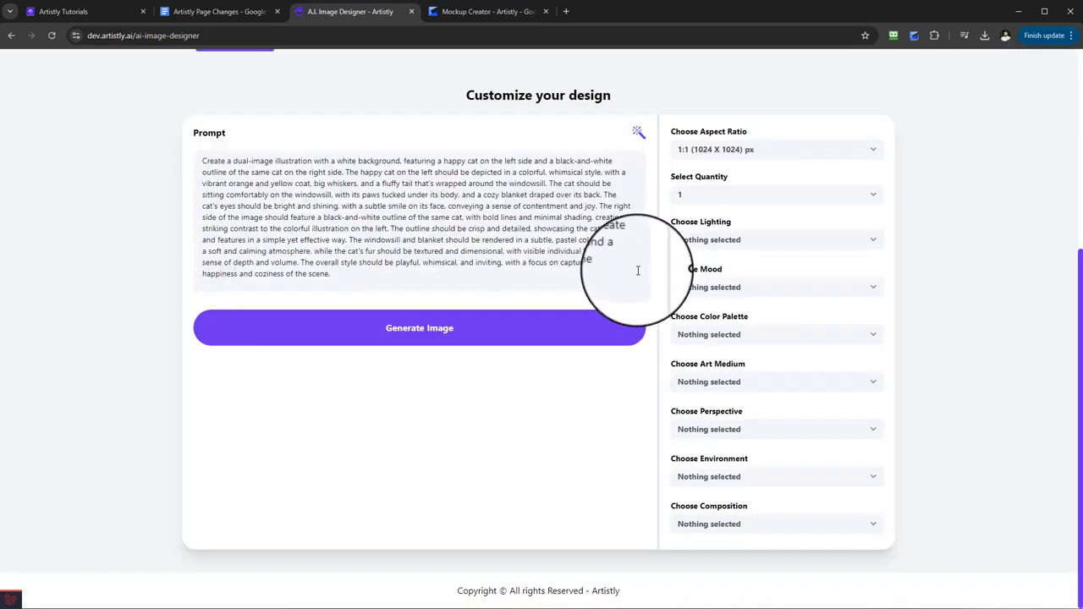
- Set the quantity to 4 and generate the happy cat images from the enhanced prompt
click(739, 203)
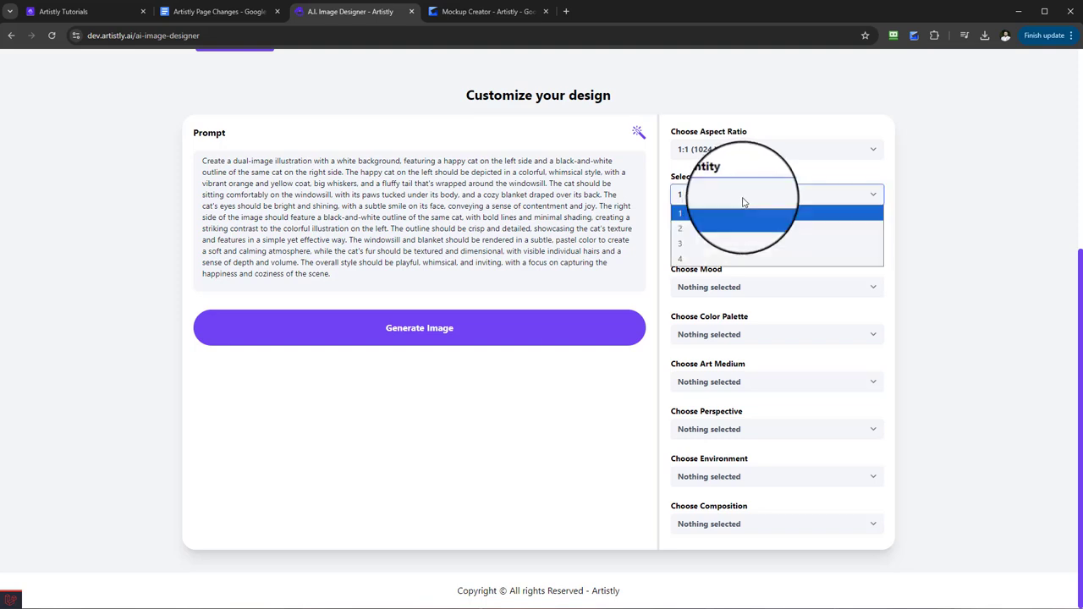
click(702, 258)
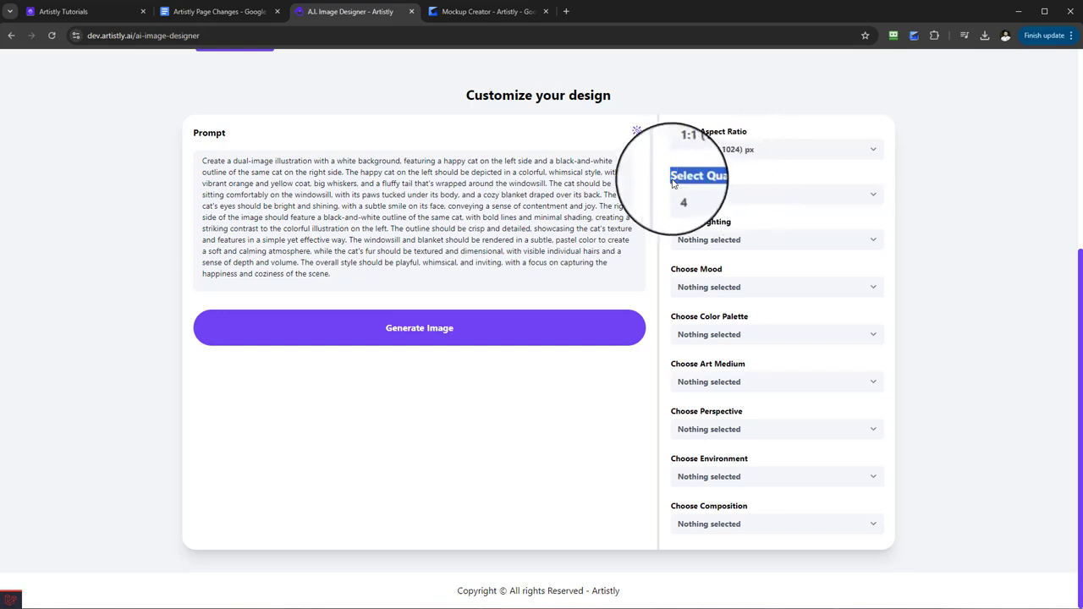
click(443, 338)
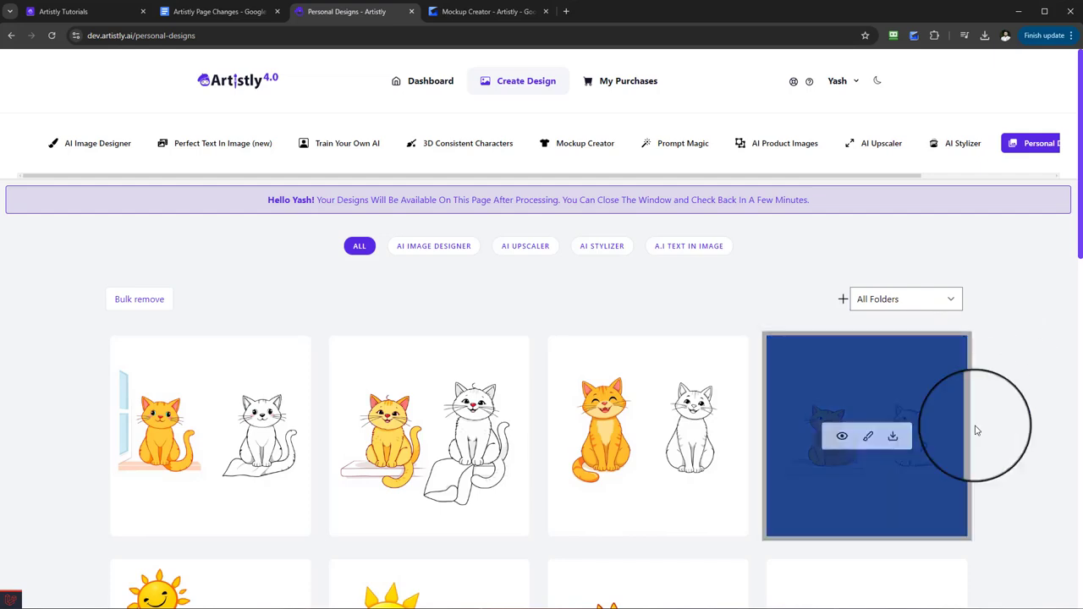
- Open the details of the winking cat design, review the opening of its design prompt against the image and close the details
click(840, 437)
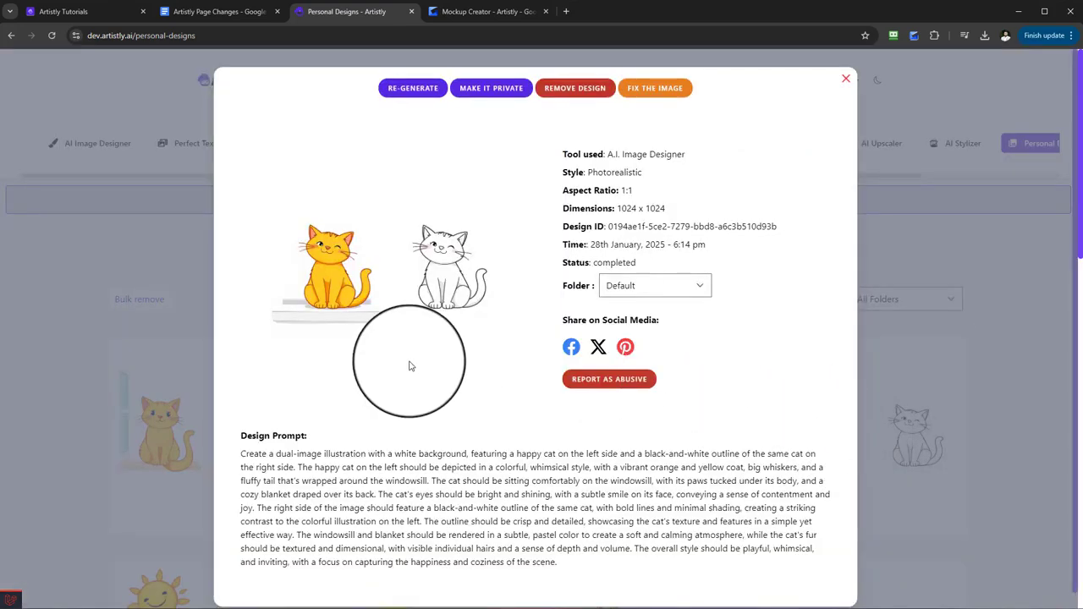
scroll(409, 366, down, 1)
drag(241, 426, 329, 427)
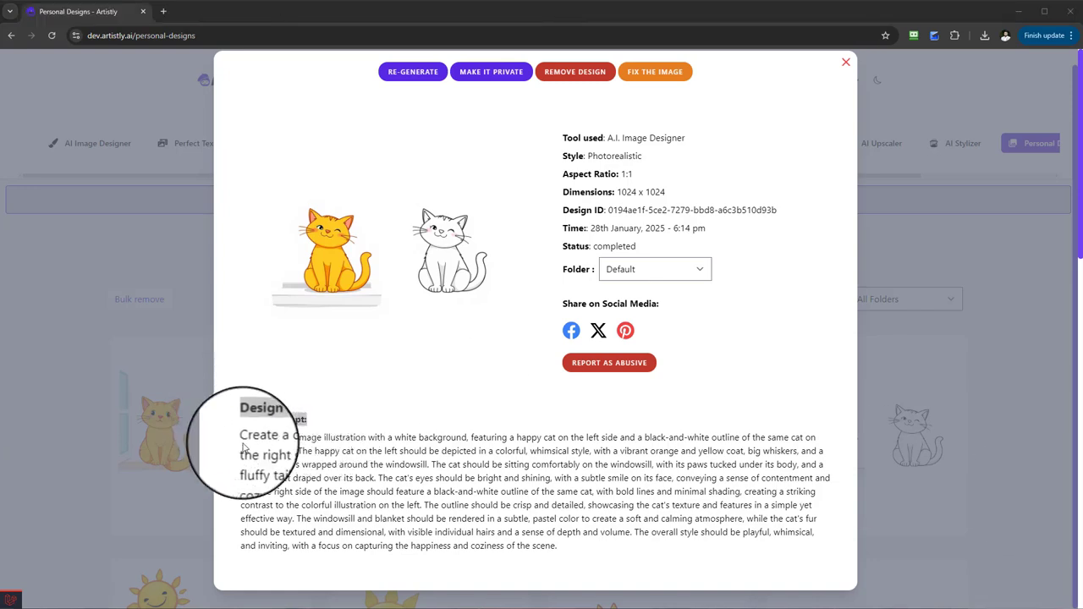
click(241, 441)
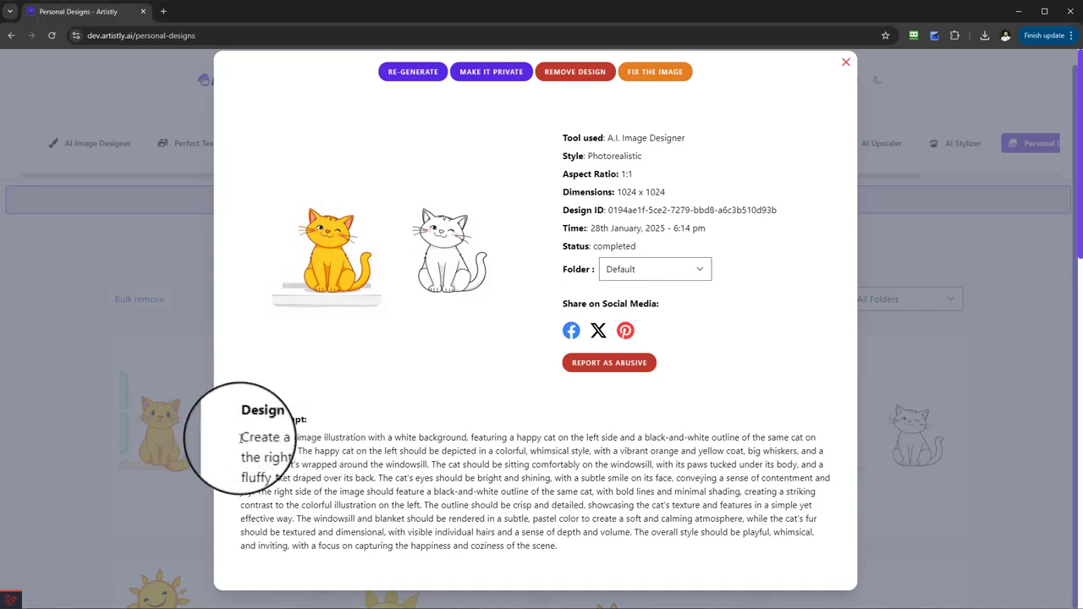
drag(265, 438, 295, 451)
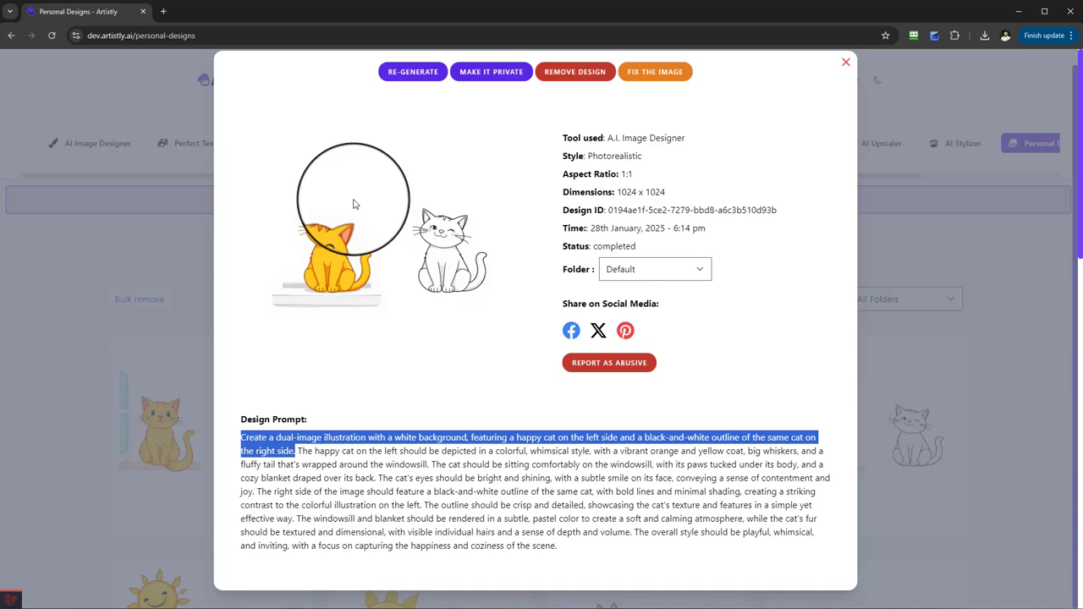
click(845, 62)
- Look over the generated cat designs, view the details of the one with the large outlined blanket and close them
scroll(658, 260, down, 2)
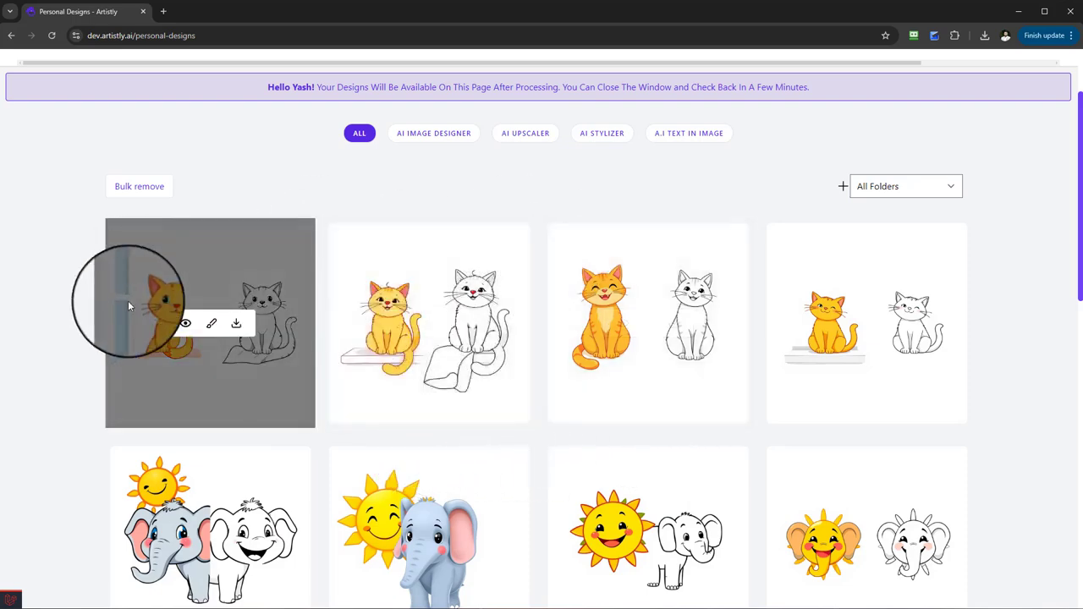
click(409, 318)
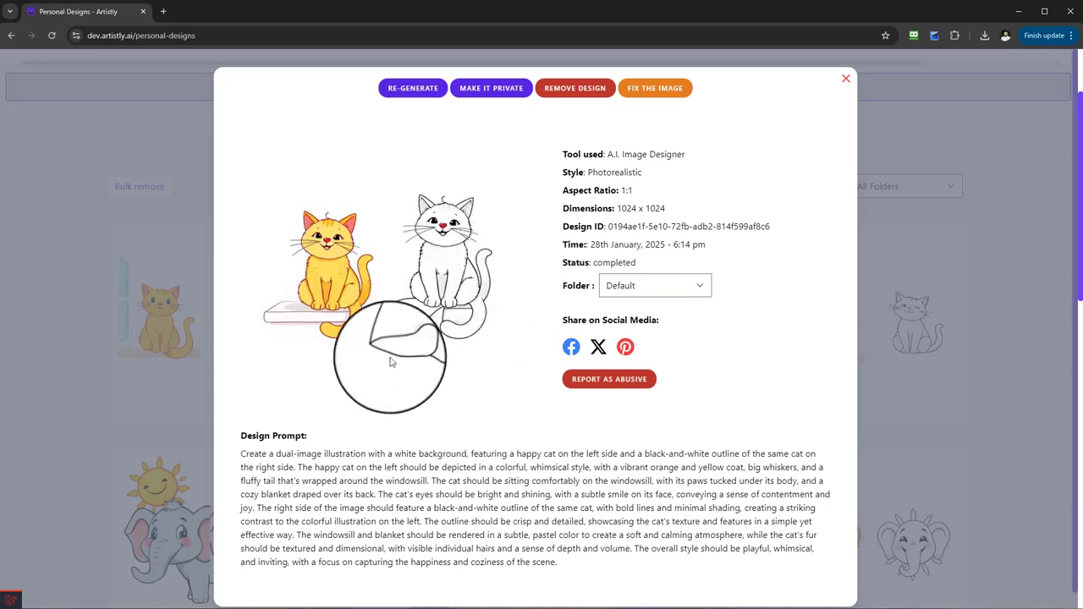
click(845, 78)
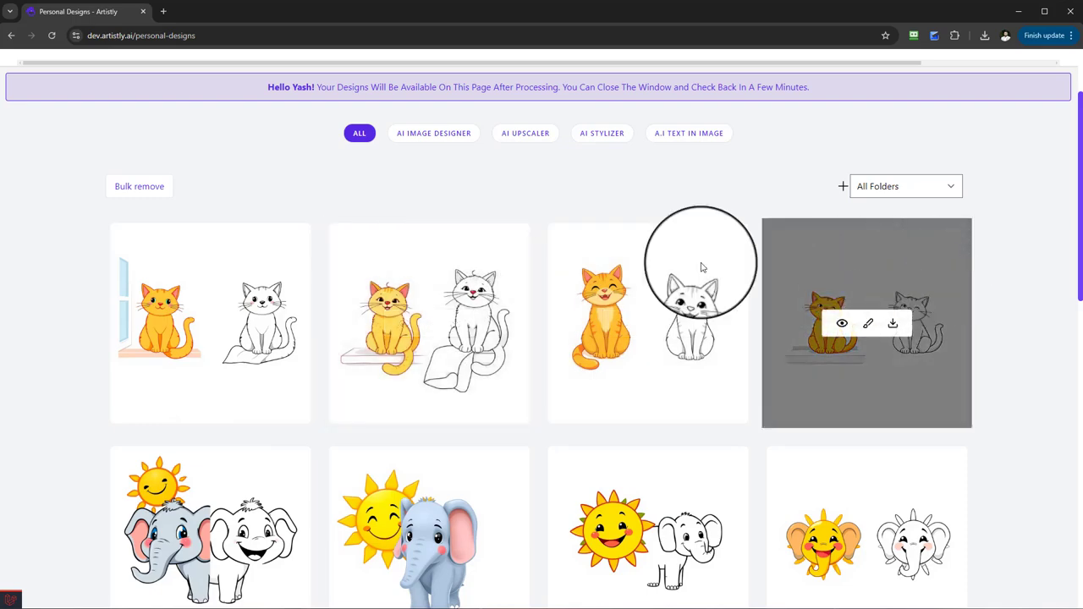
scroll(386, 272, up, 2)
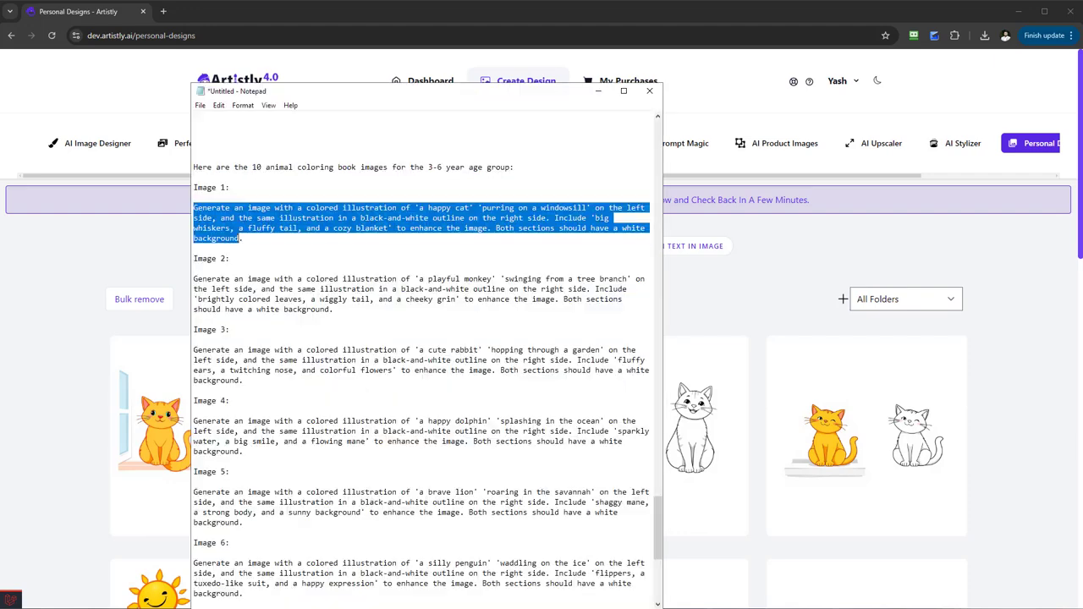
- Copy the Image 2 prompt about the playful monkey from Notepad and return to the browser
drag(194, 279, 333, 311)
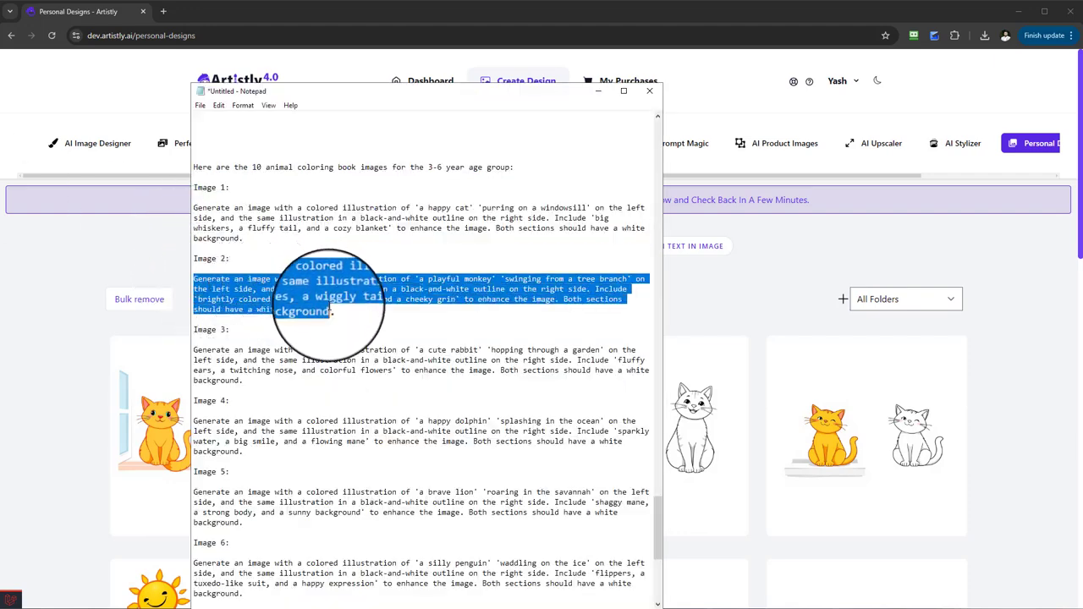
right_click(276, 279)
click(314, 340)
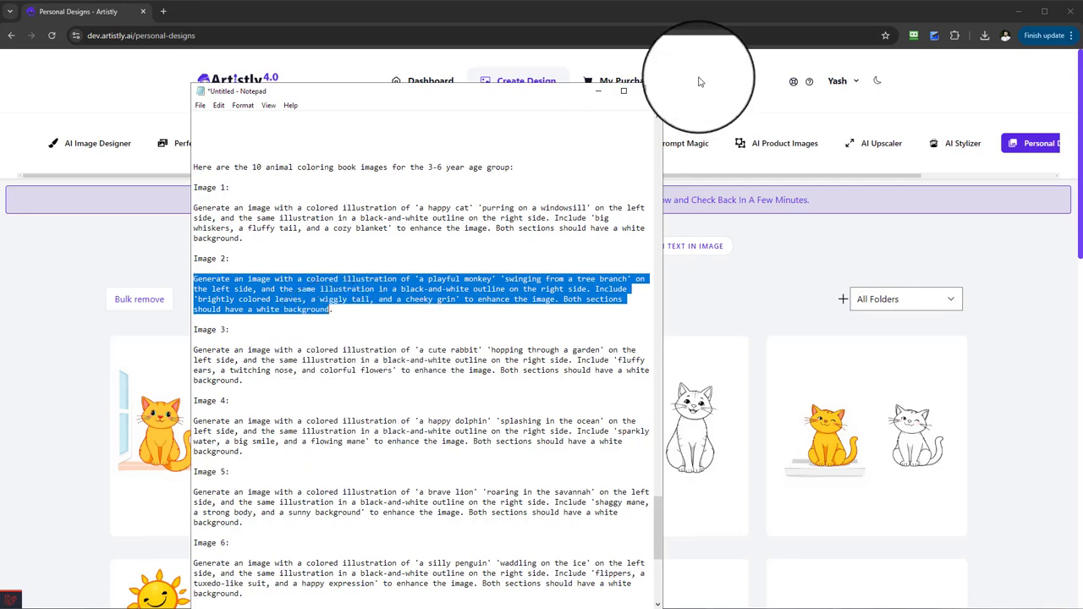
click(597, 88)
- Open the AI Image Designer, paste the playful monkey prompt and choose the Photorealistic style
click(89, 146)
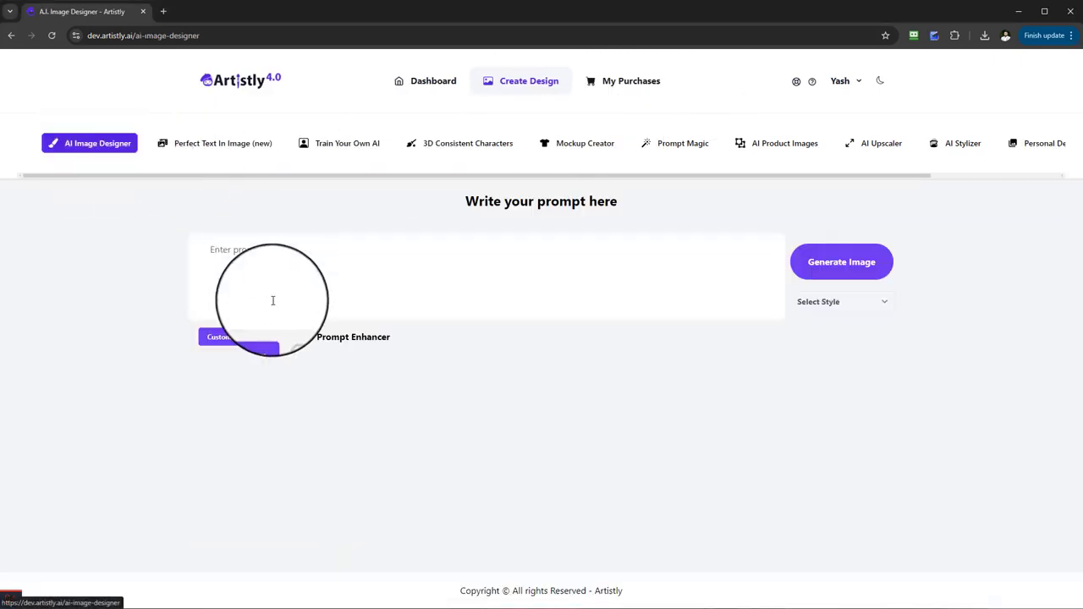
right_click(273, 299)
click(339, 372)
click(803, 301)
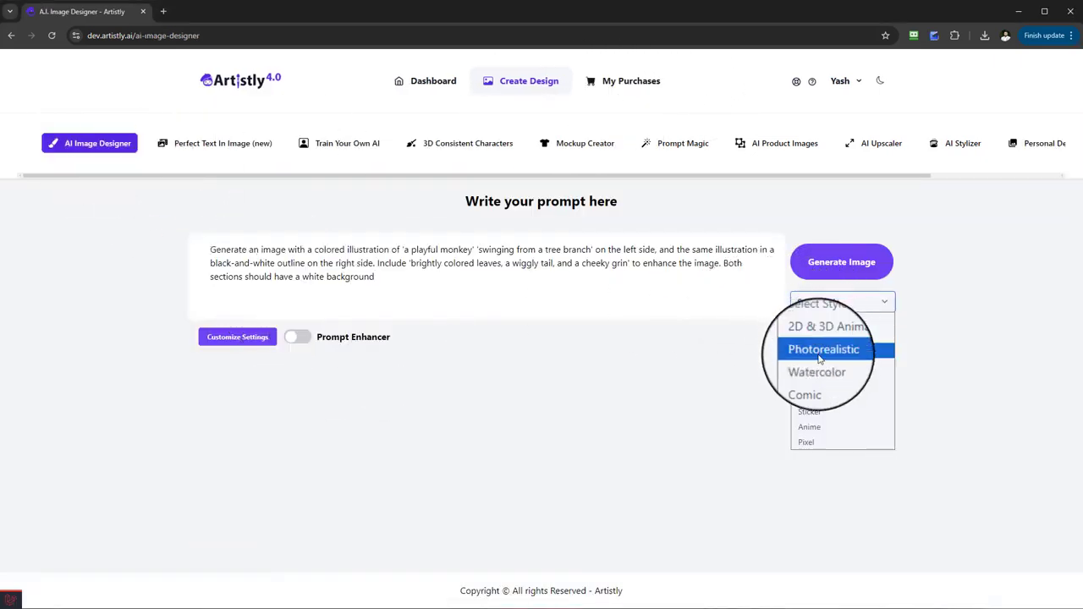
click(817, 348)
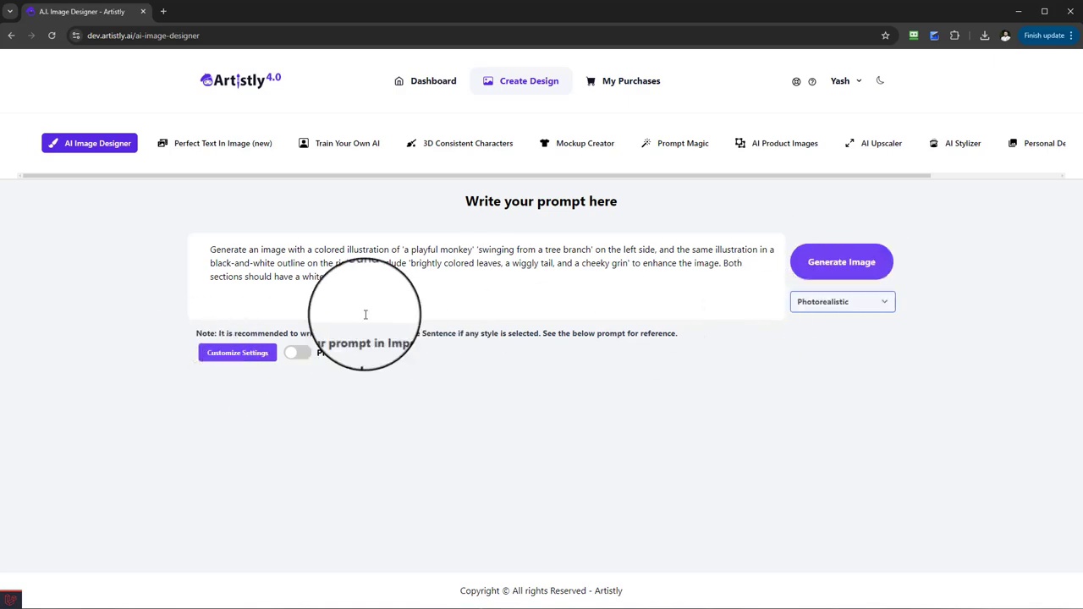
- Set the quantity to 4 in the custom settings and generate from the main playful monkey prompt
click(237, 353)
click(744, 195)
click(711, 266)
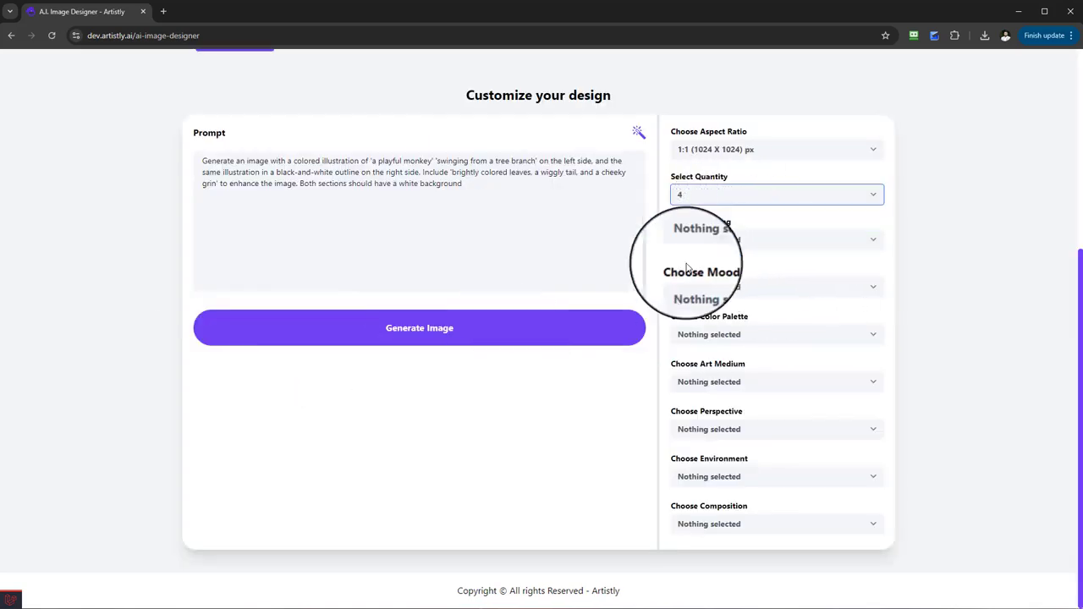
scroll(559, 449, up, 3)
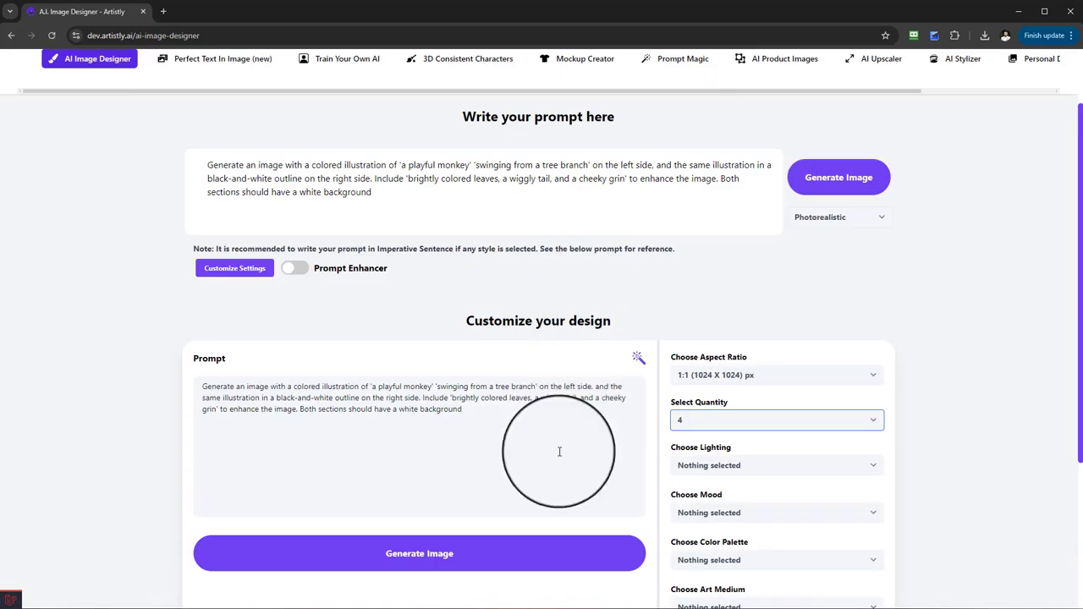
click(833, 185)
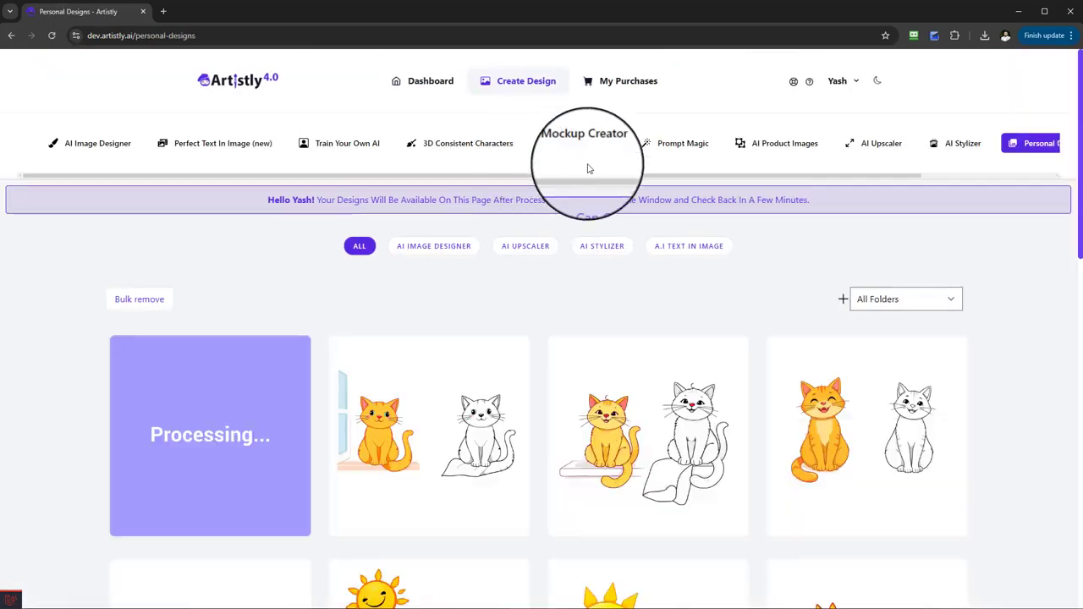
- Look through the personal designs, view the details of the new monkey design and close them
scroll(701, 258, down, 3)
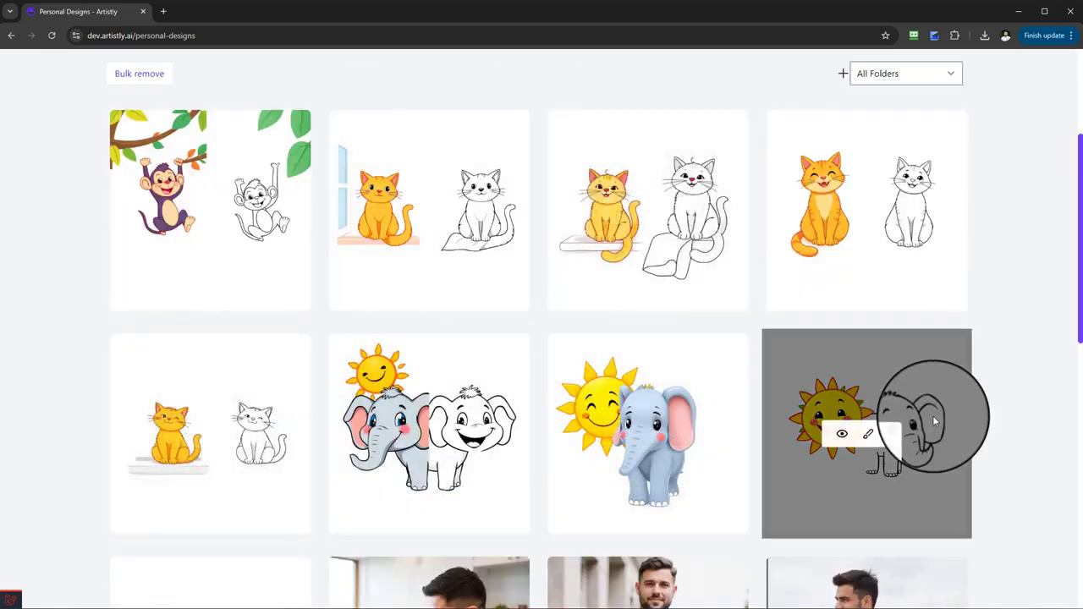
scroll(290, 428, up, 2)
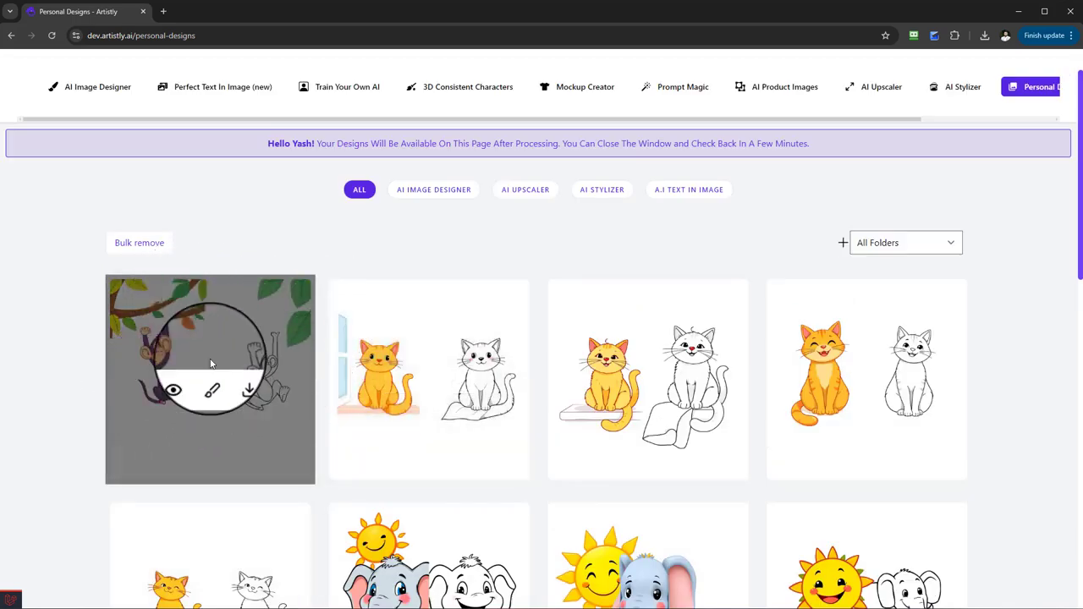
click(186, 383)
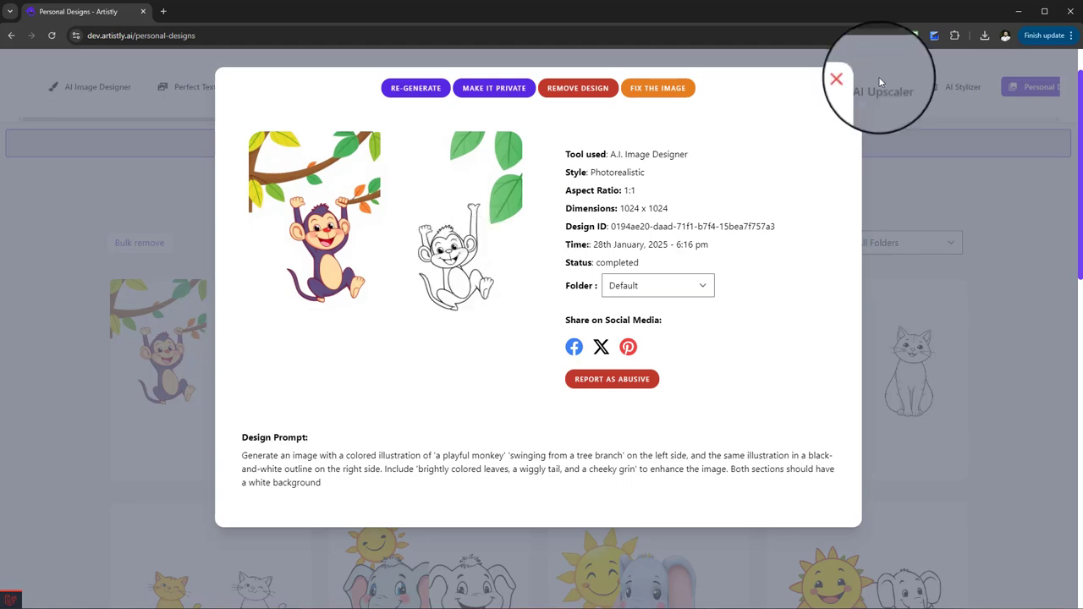
click(850, 78)
- Return to the AI Image Designer, paste the playful monkey prompt again and select the Photorealistic style
click(101, 88)
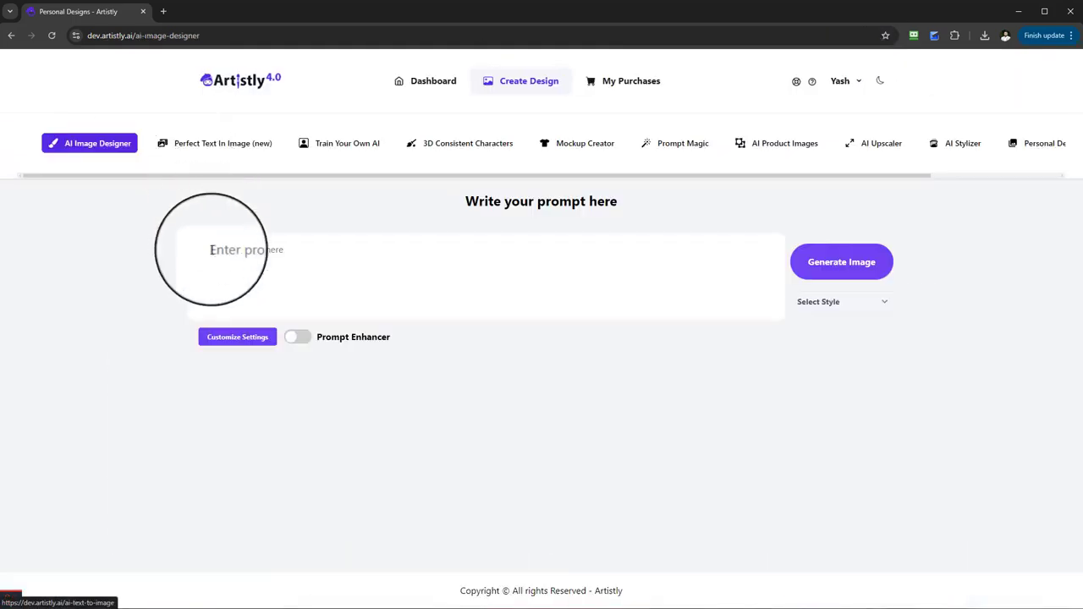
right_click(246, 261)
click(272, 373)
click(814, 302)
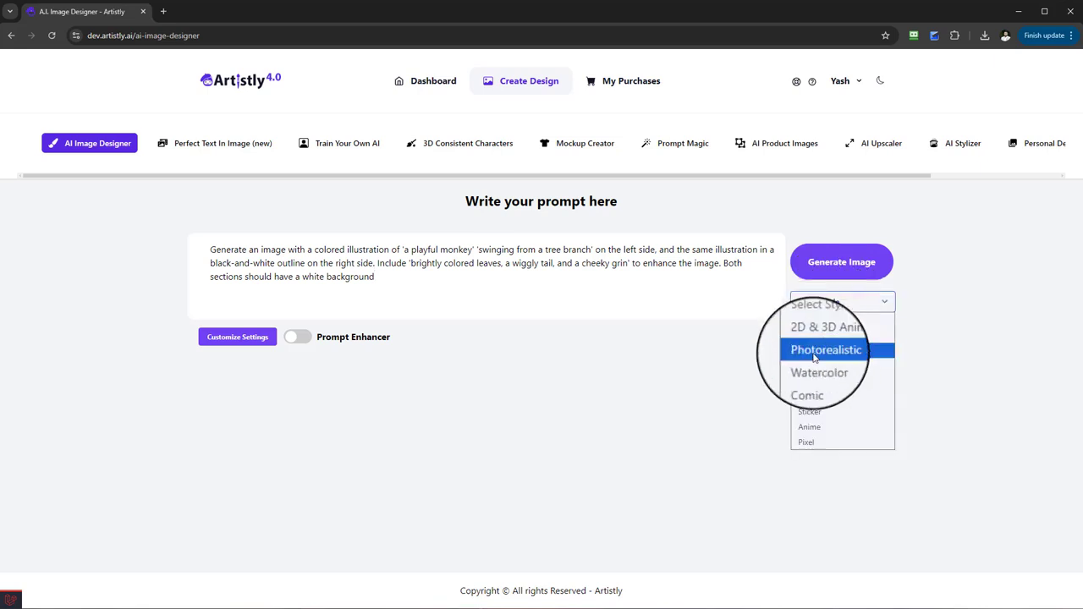
click(815, 348)
- Set the quantity to 4 in the custom settings and generate the monkey images from the customized design
click(254, 356)
click(748, 196)
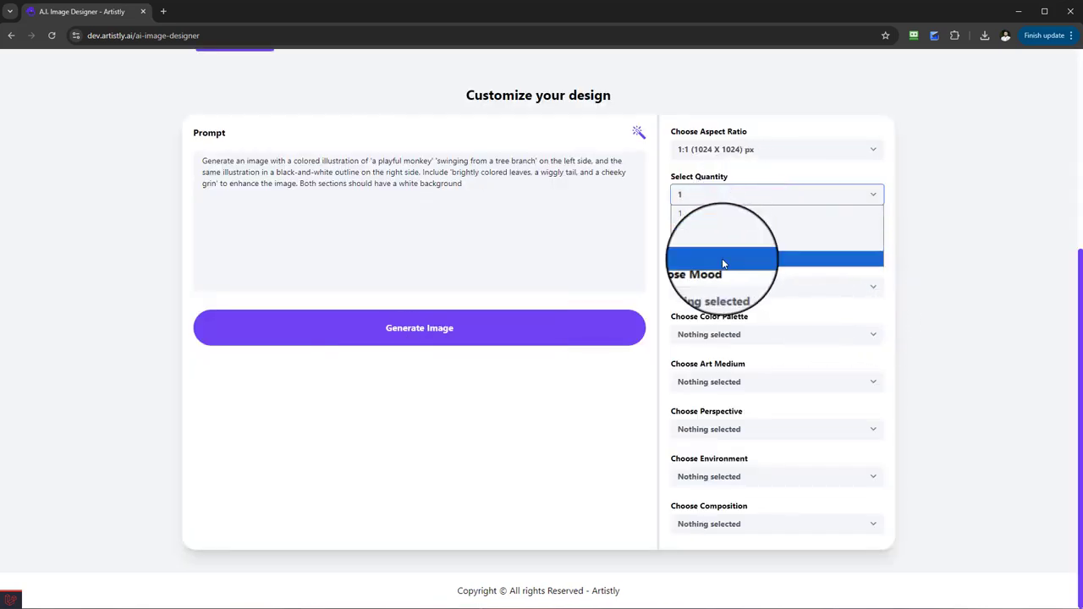
click(725, 258)
click(529, 332)
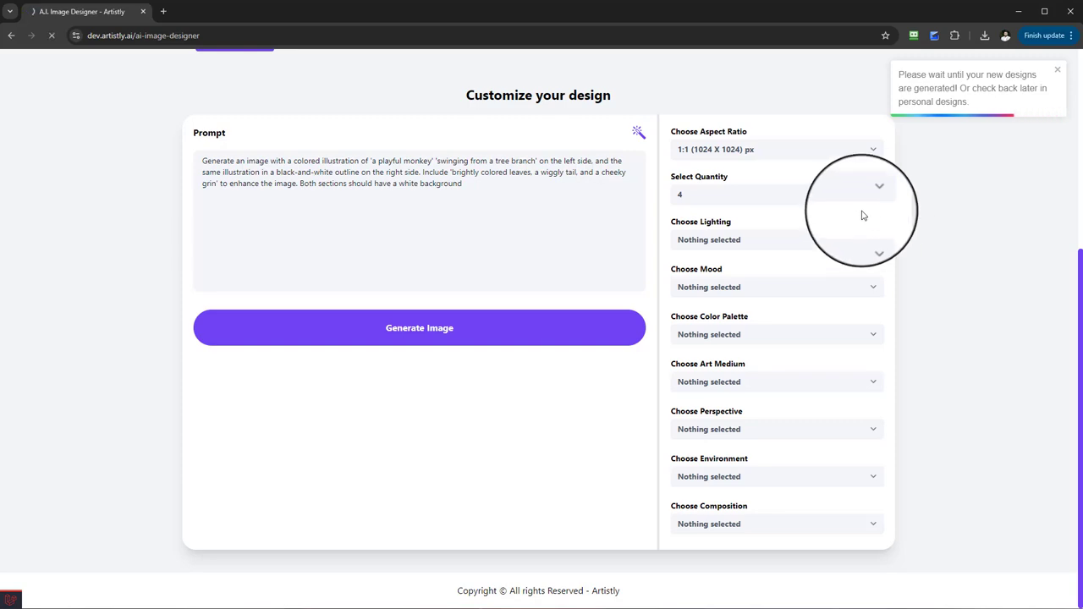
- Add a new folder named "Animal Coloring Book" to the personal designs, correcting the spelling from Colouring to Coloring
scroll(919, 224, down, 2)
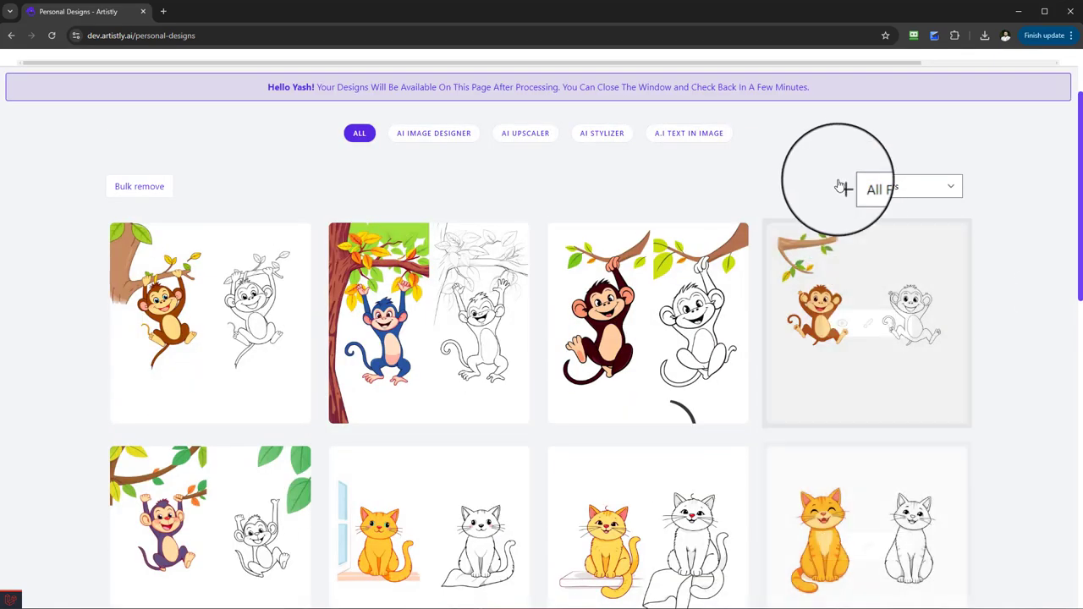
click(843, 187)
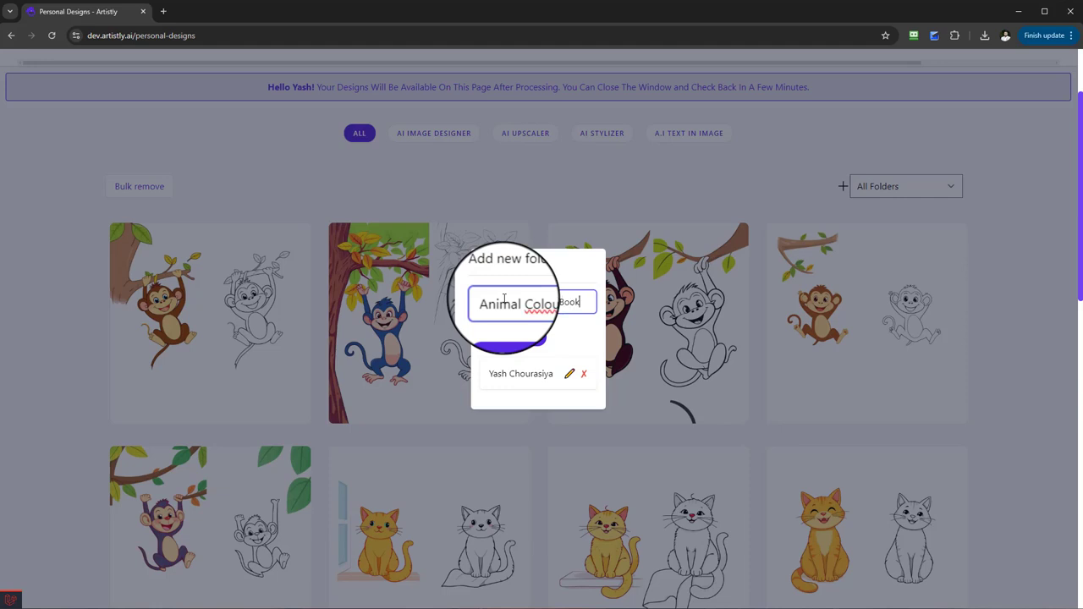
right_click(542, 302)
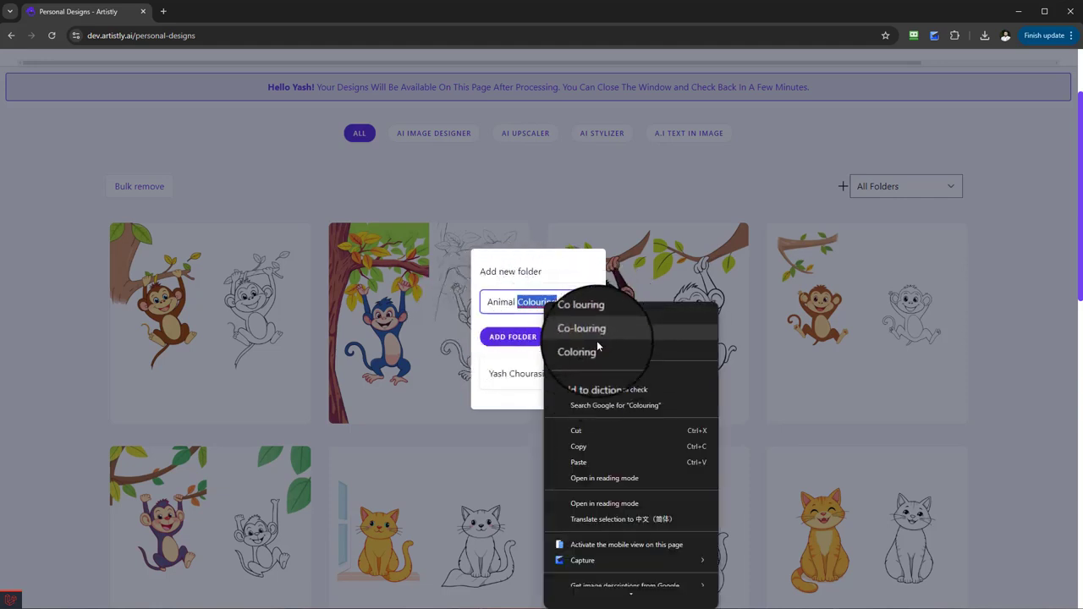
click(593, 351)
click(522, 336)
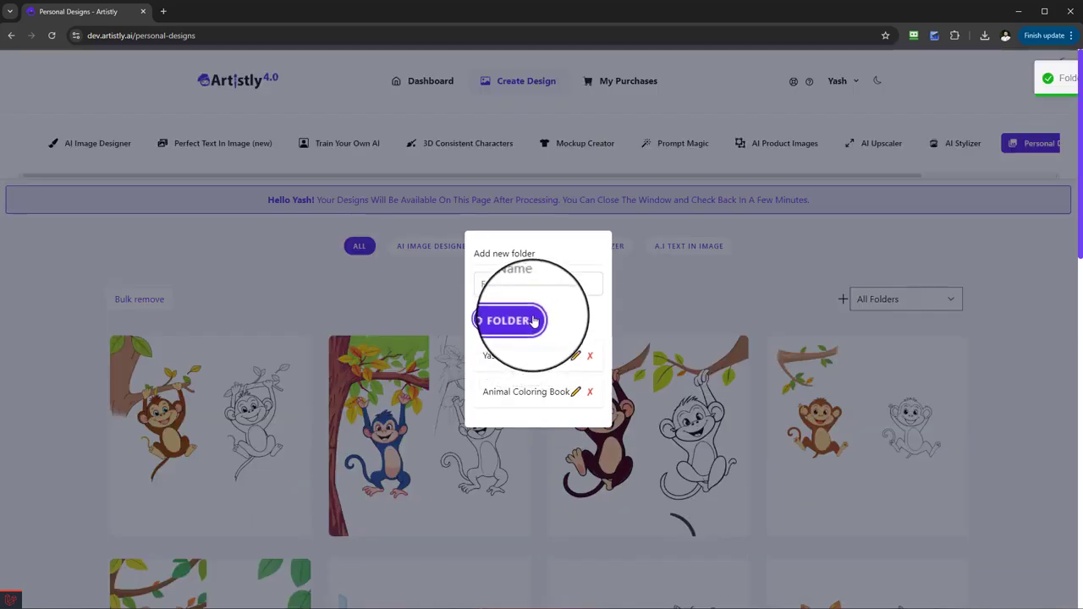
click(741, 313)
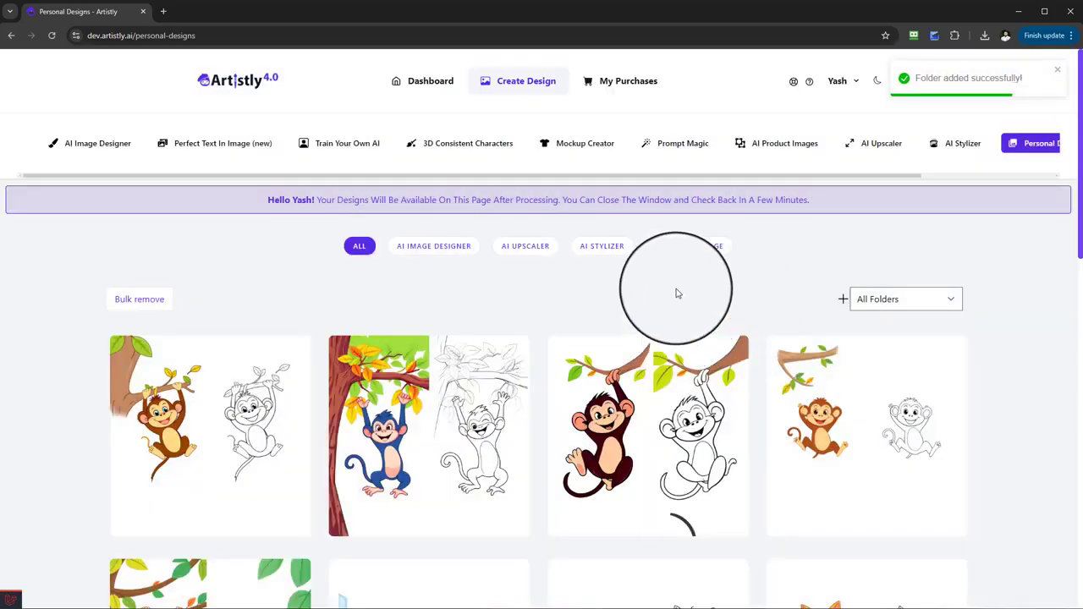
- Assign the cat design with the large outlined blanket to the Animal Coloring Book folder
scroll(790, 426, down, 3)
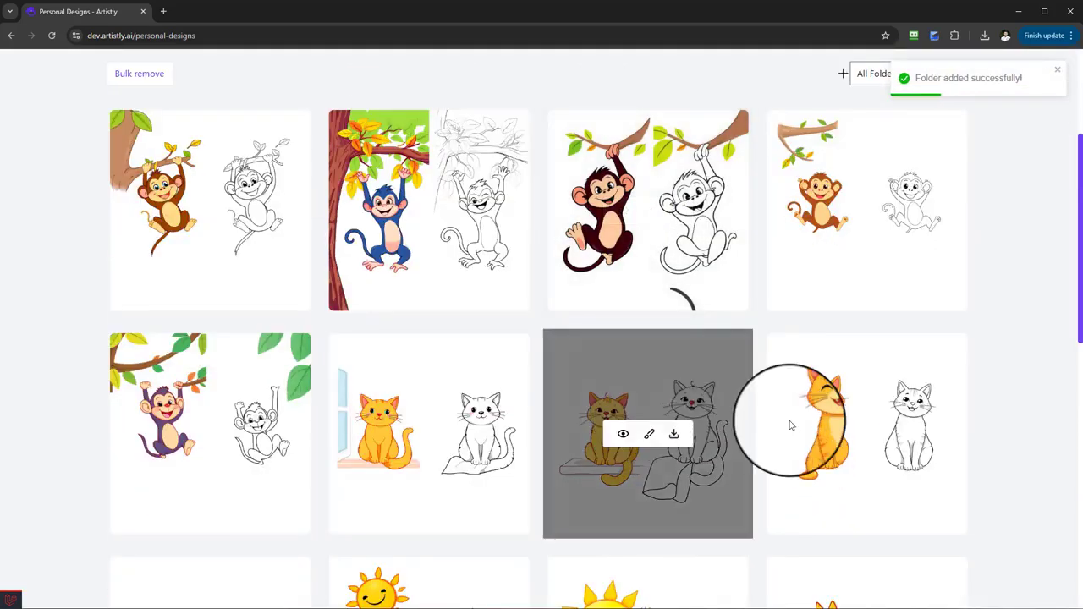
scroll(834, 435, down, 2)
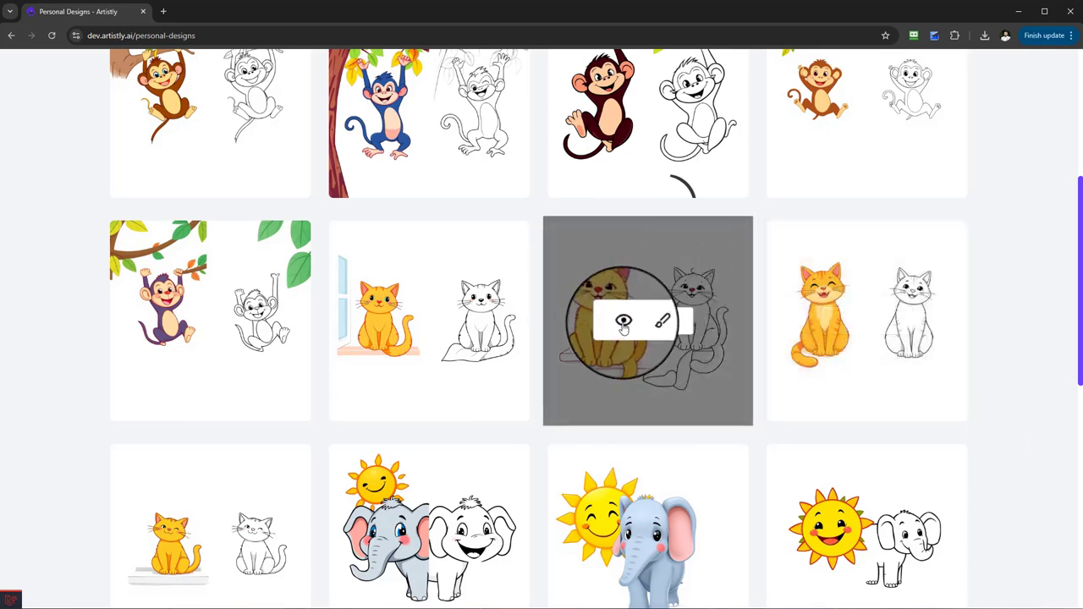
click(624, 323)
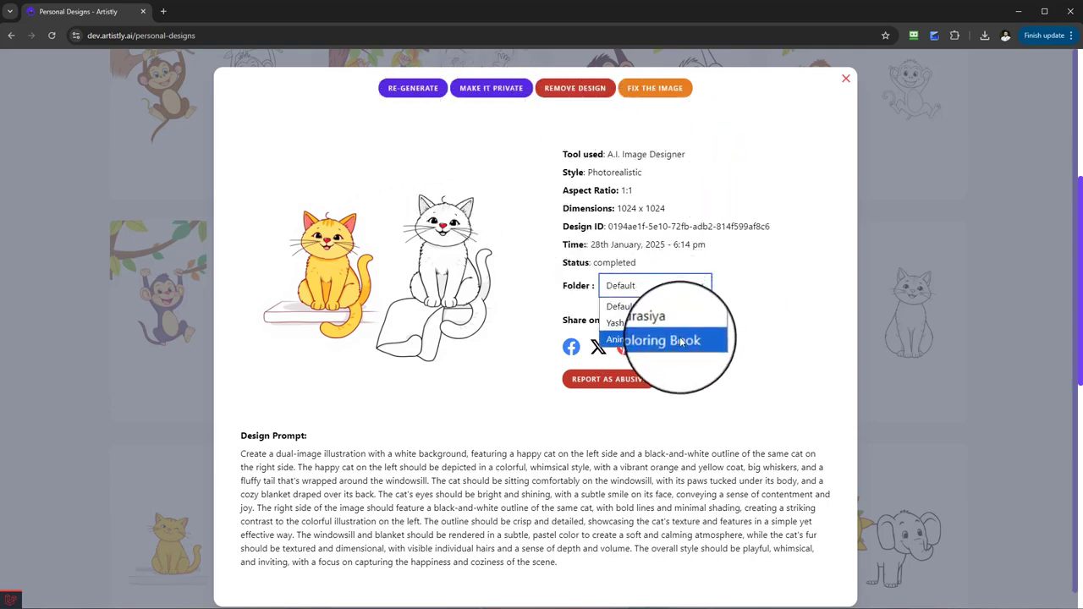
click(682, 340)
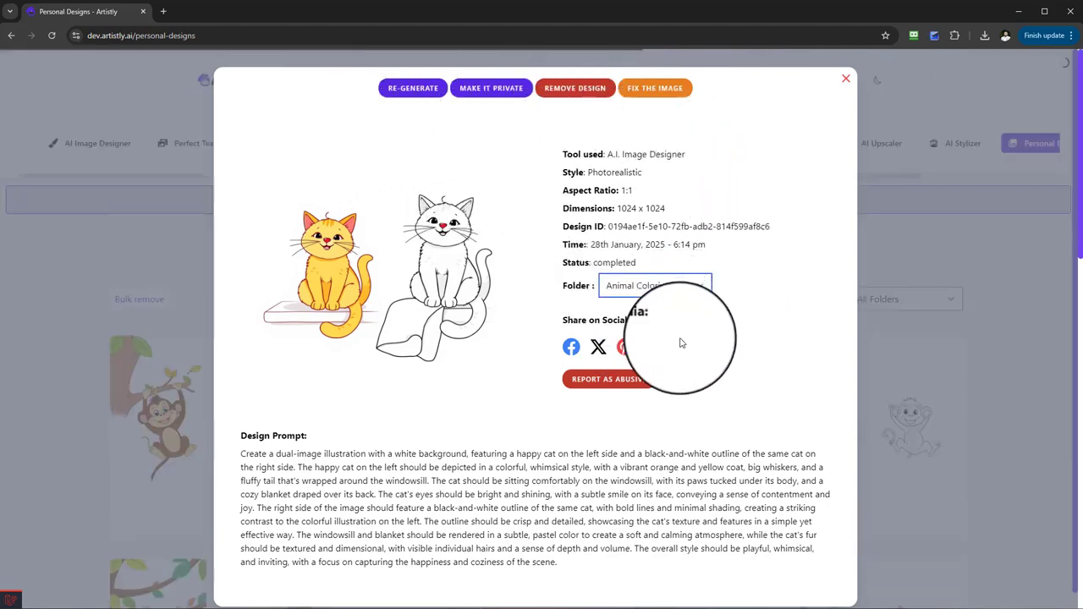
- Close the cat design's details and assign the blue monkey design with orange leaves to the Animal Coloring Book folder
click(845, 80)
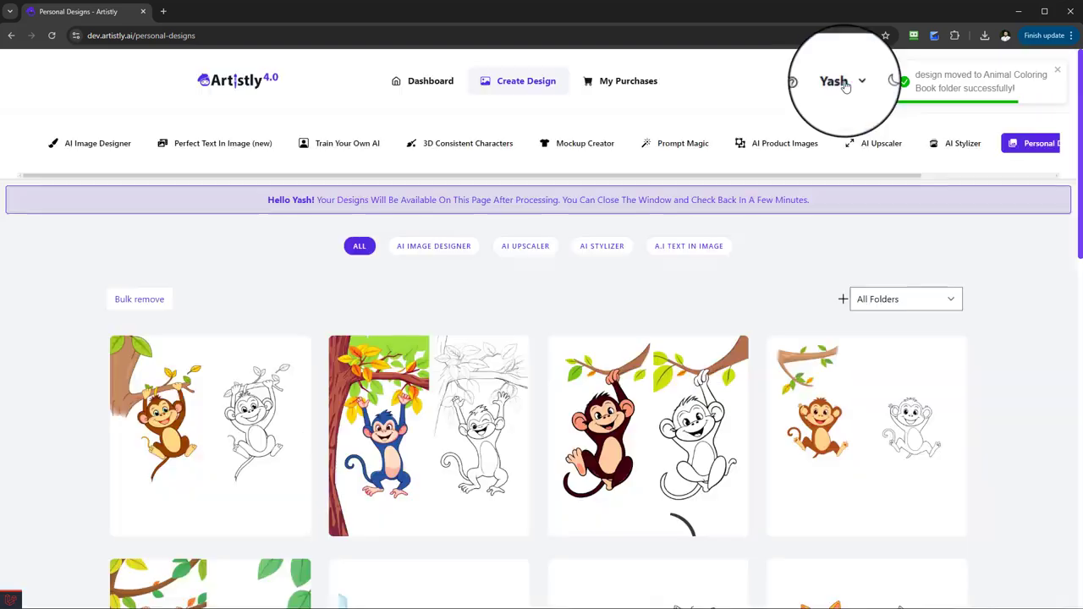
click(914, 301)
scroll(804, 339, down, 2)
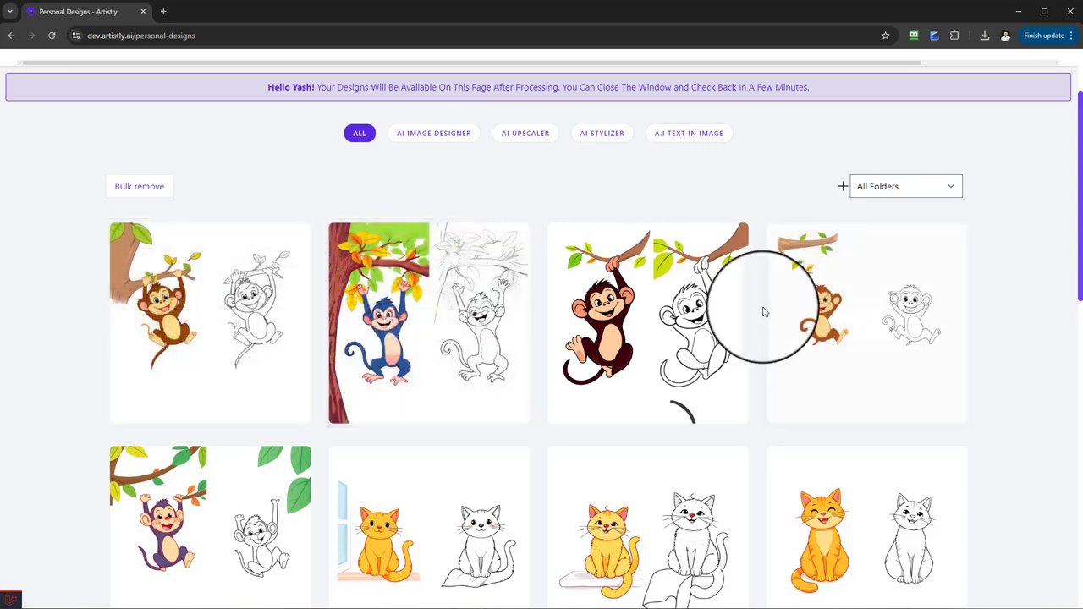
scroll(770, 317, down, 1)
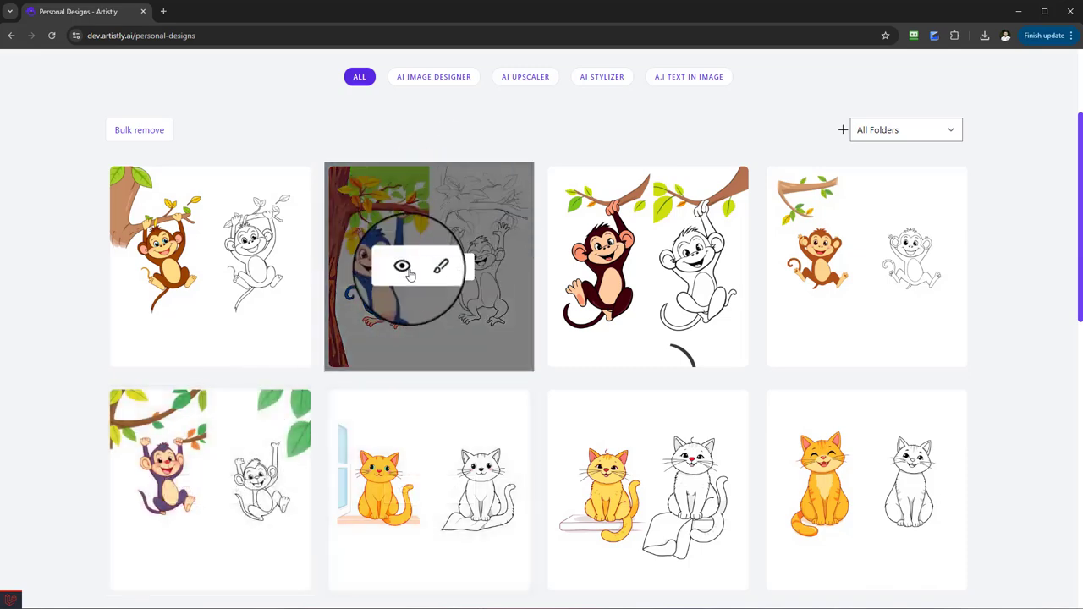
click(406, 268)
click(672, 285)
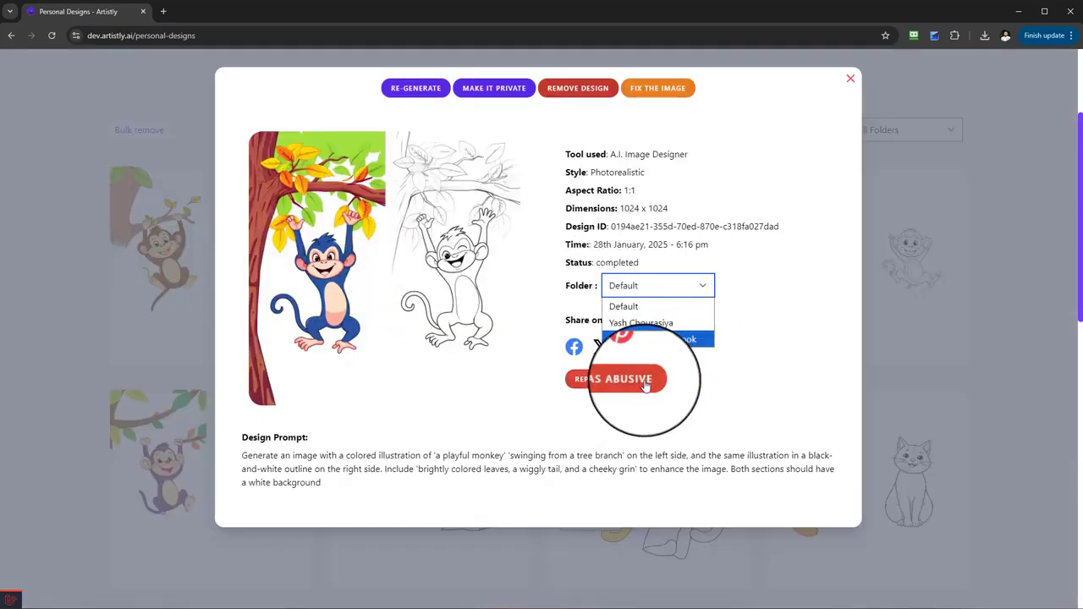
click(655, 341)
click(914, 86)
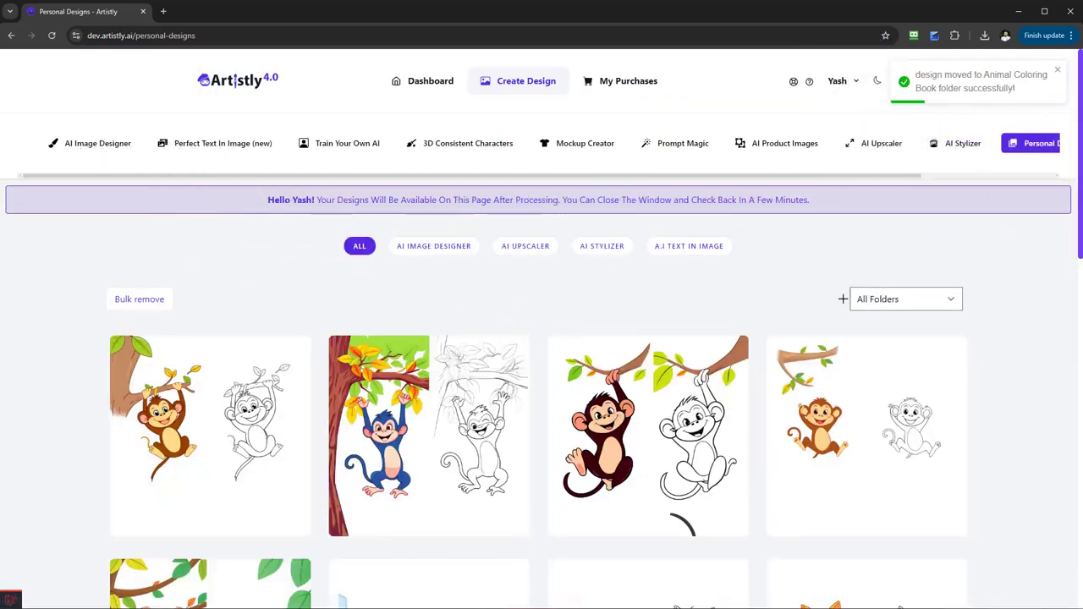
- Check the animal prompts in Notepad and filter the personal designs to the Animal Coloring Book folder
key(alt+Tab)
scroll(386, 440, down, 10)
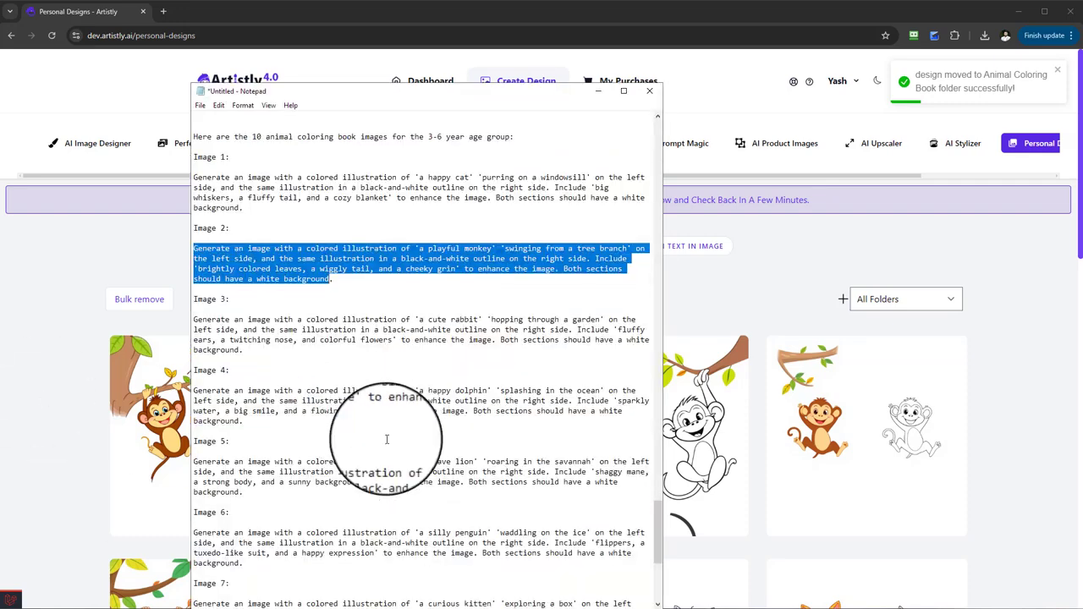
click(598, 88)
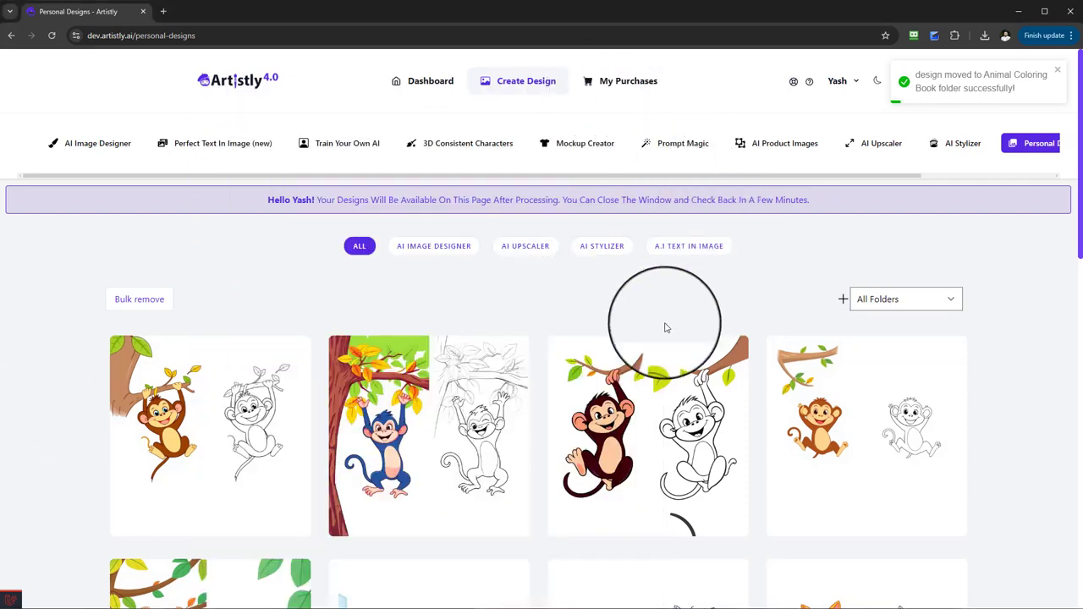
click(898, 300)
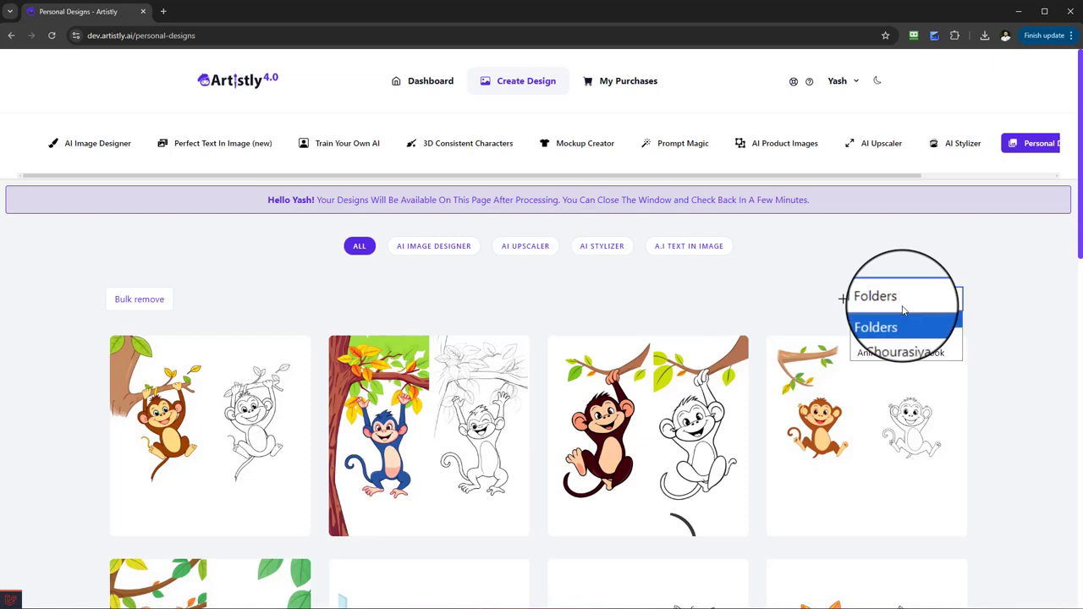
click(895, 355)
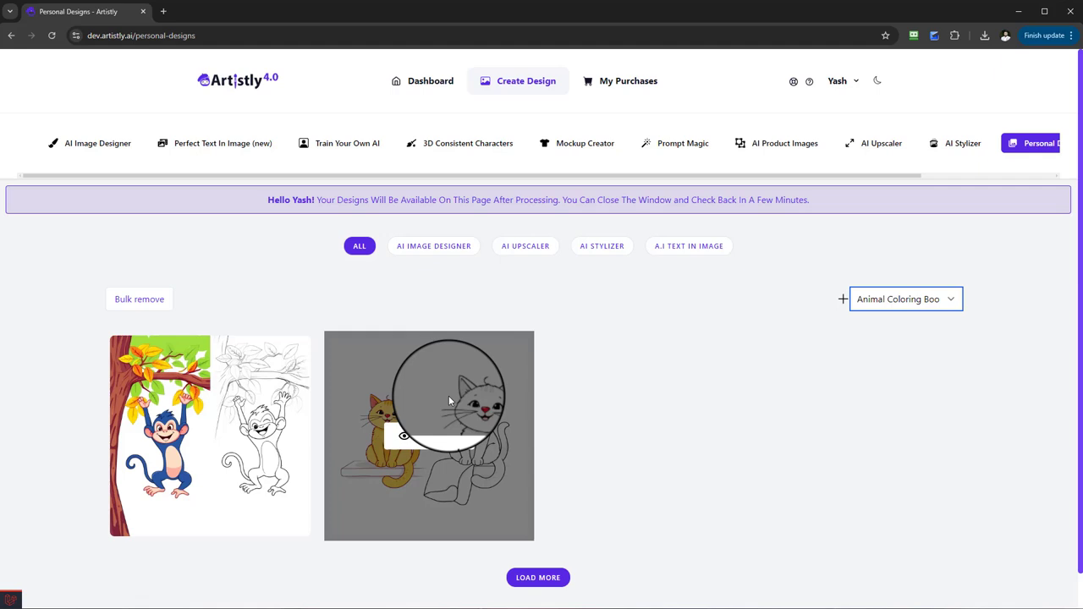
- Open Prompt Magic and select the T-shirt Designs category
click(666, 158)
click(511, 288)
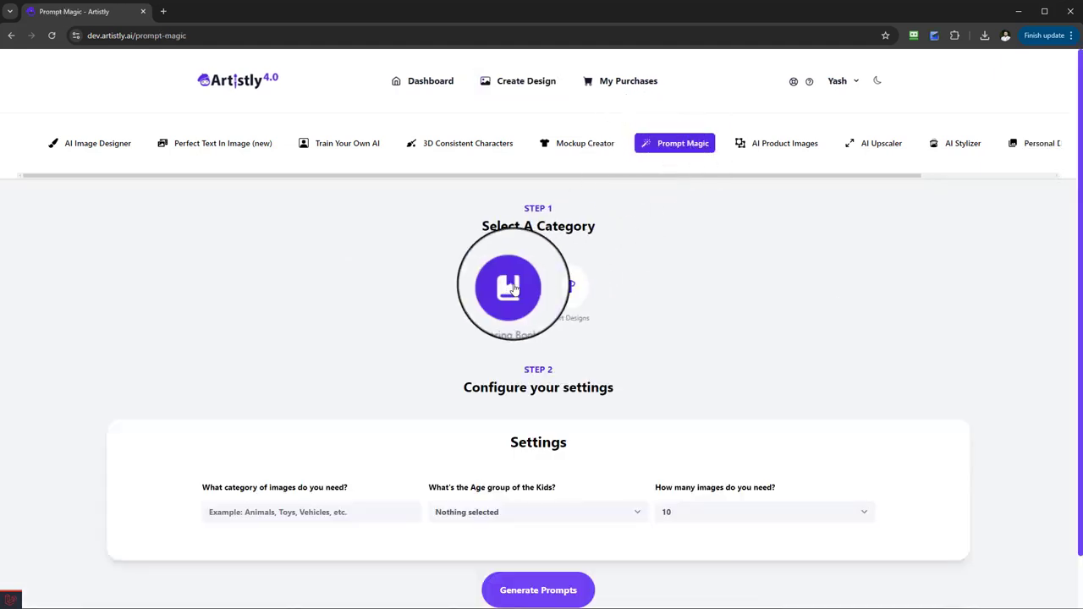
scroll(512, 288, down, 1)
click(565, 224)
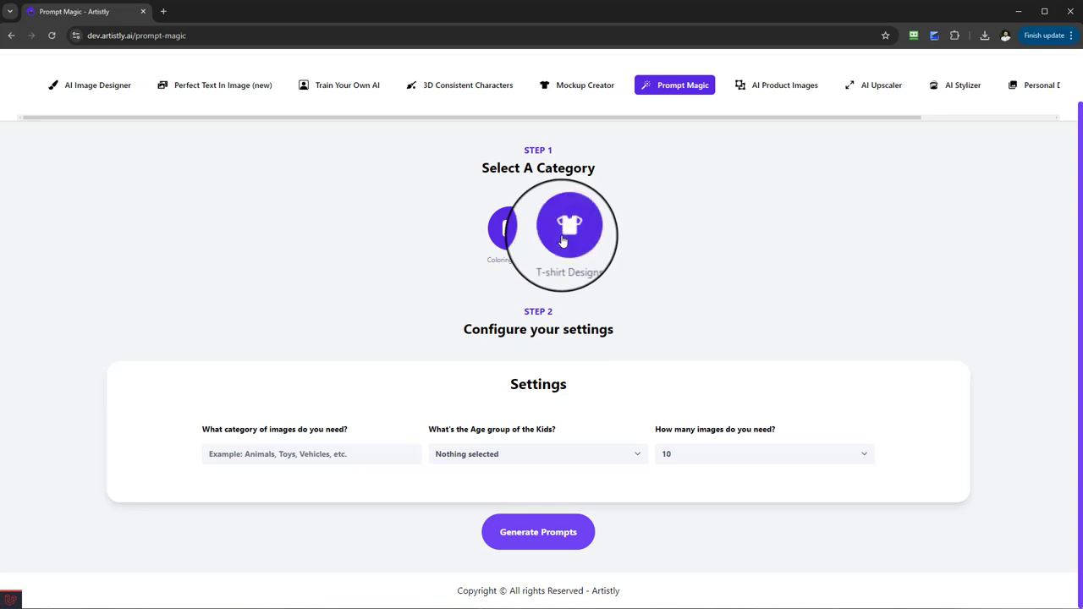
click(562, 241)
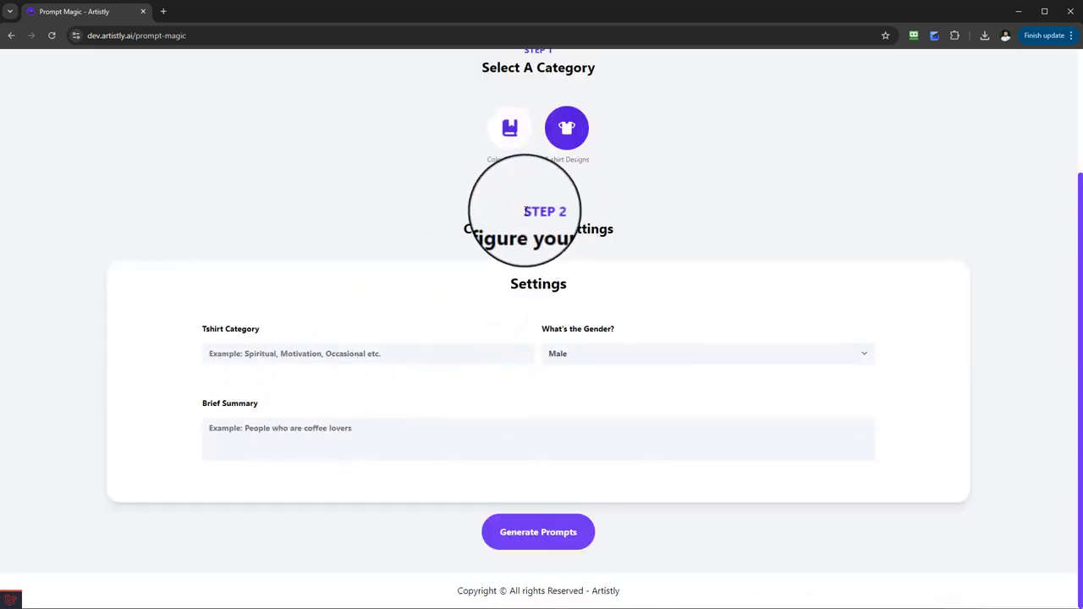
- Generate a T-shirt prompt with category "motivational", gender Female and summary "people who are motivated business individuals"
drag(523, 209, 616, 230)
click(233, 354)
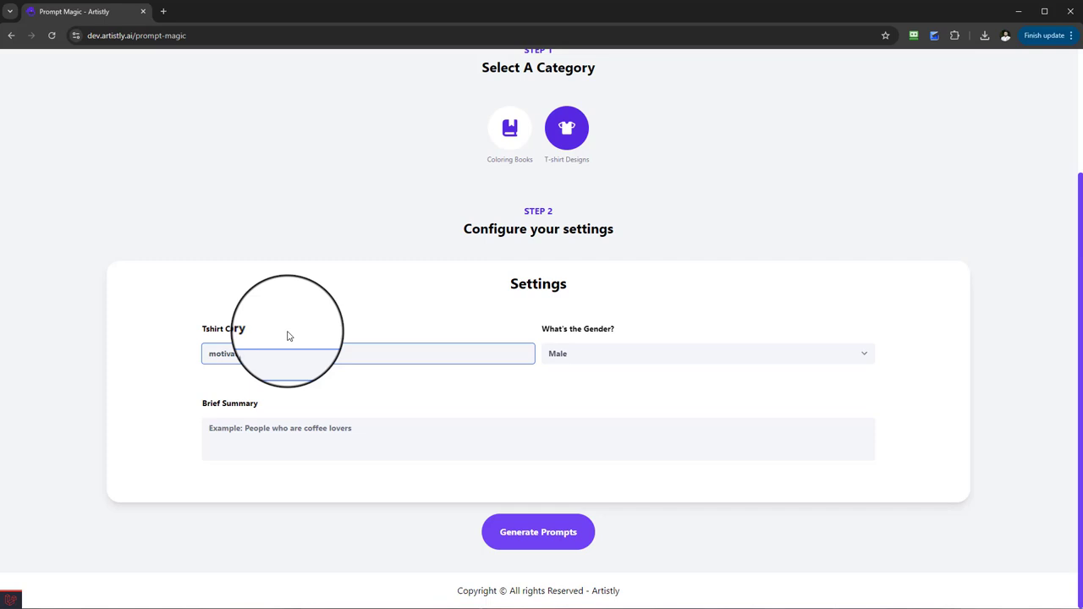
click(636, 353)
click(595, 396)
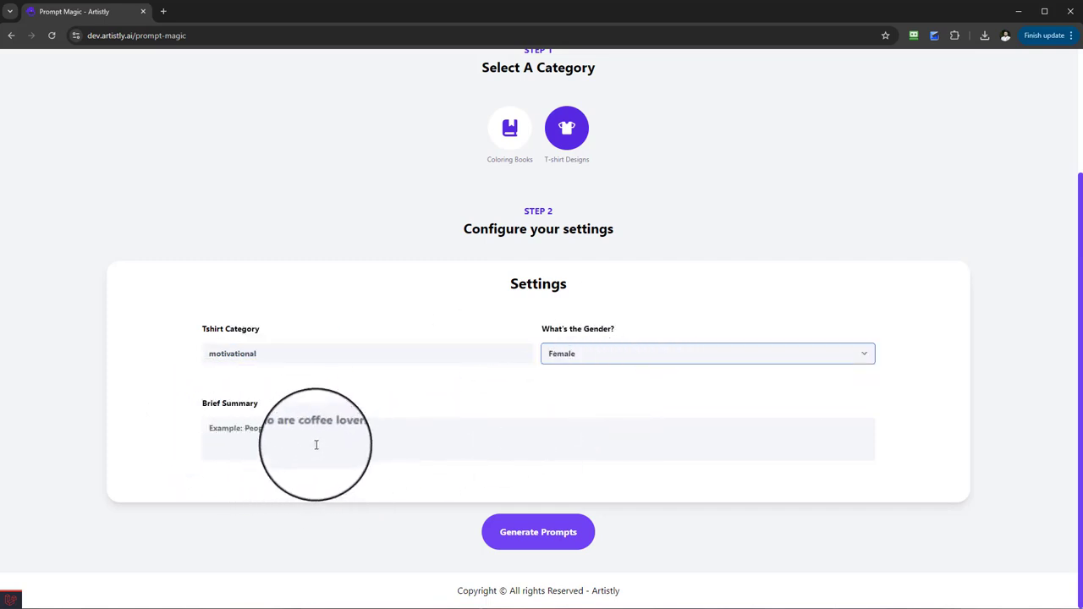
click(364, 432)
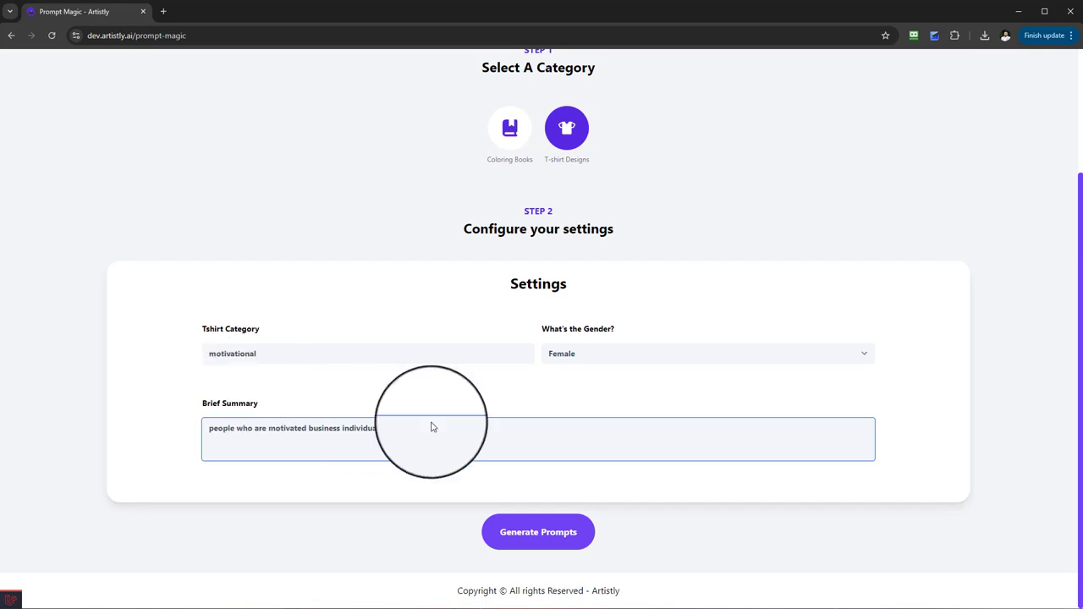
click(522, 542)
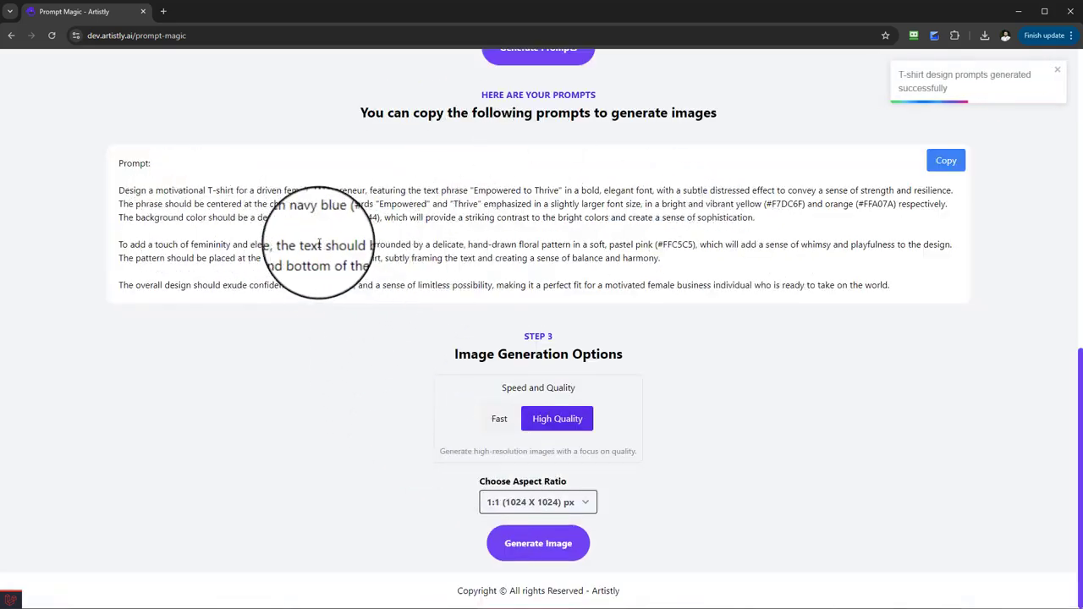
- Review the T-shirt prompt and generate its image in High Quality at the 1:1 (1024 X 1024) px aspect ratio
scroll(465, 161, up, 2)
scroll(465, 161, up, 1)
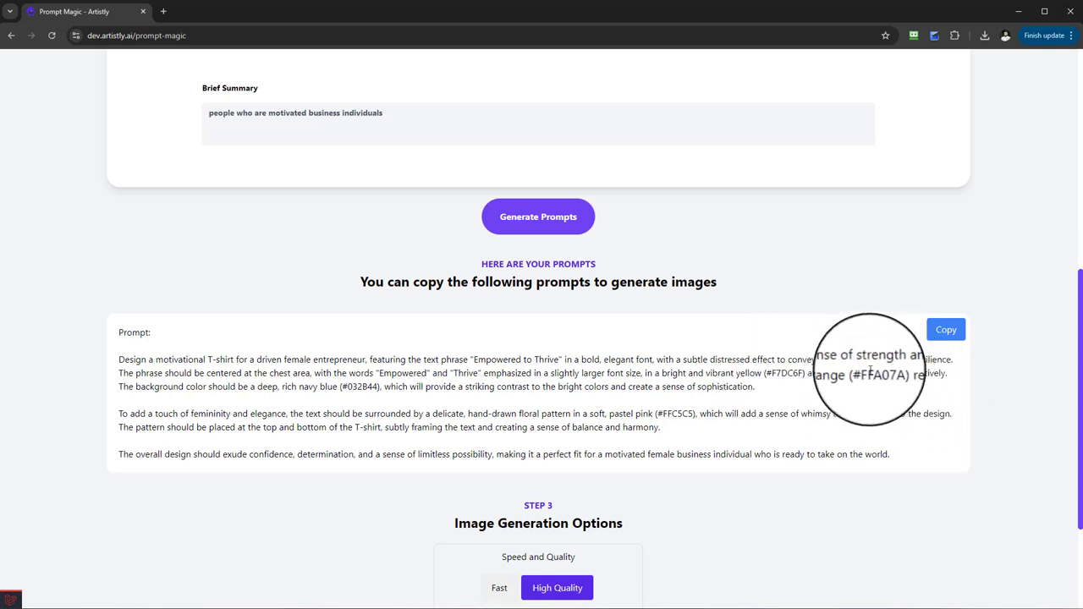
scroll(193, 364, down, 1)
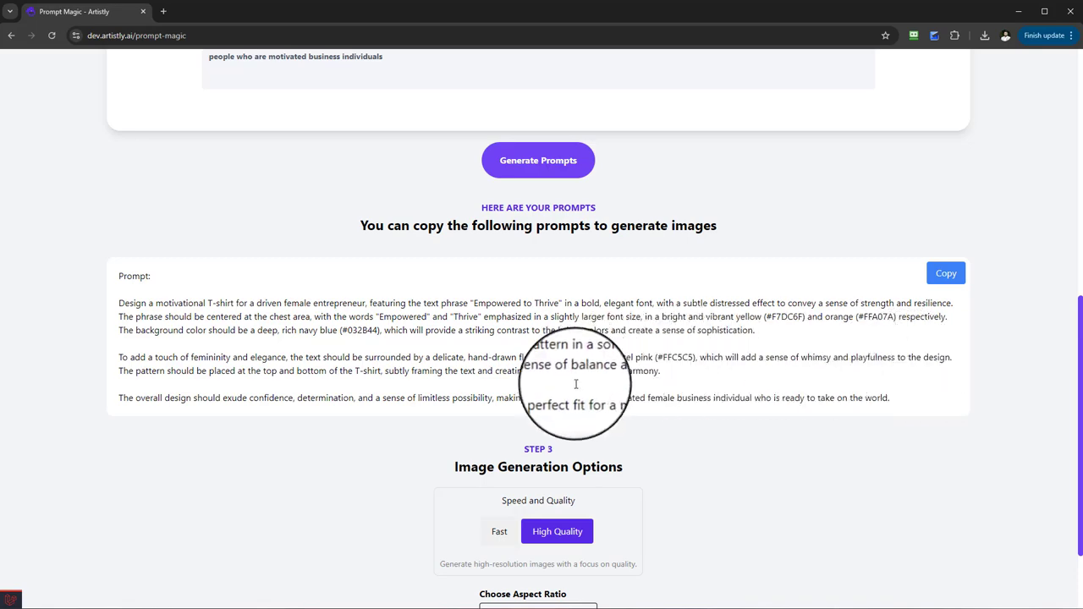
scroll(592, 351, down, 2)
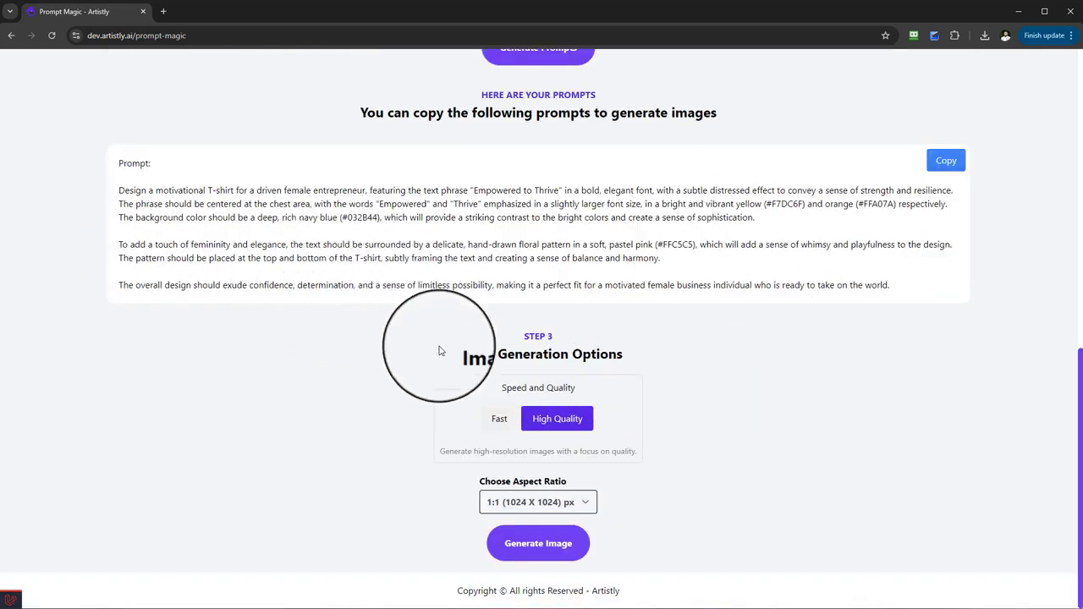
drag(506, 390, 591, 391)
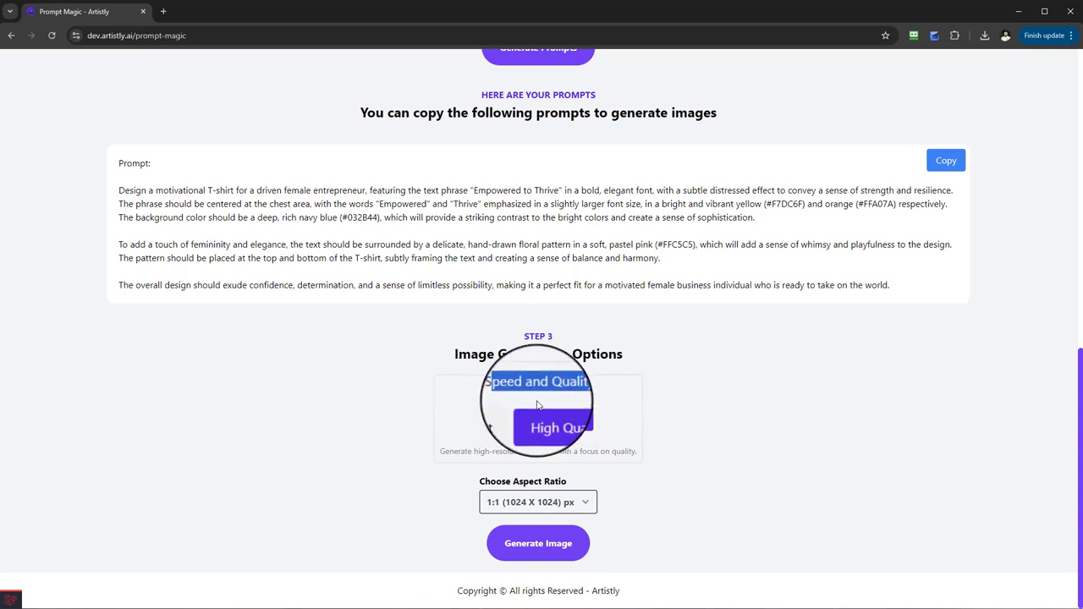
click(549, 502)
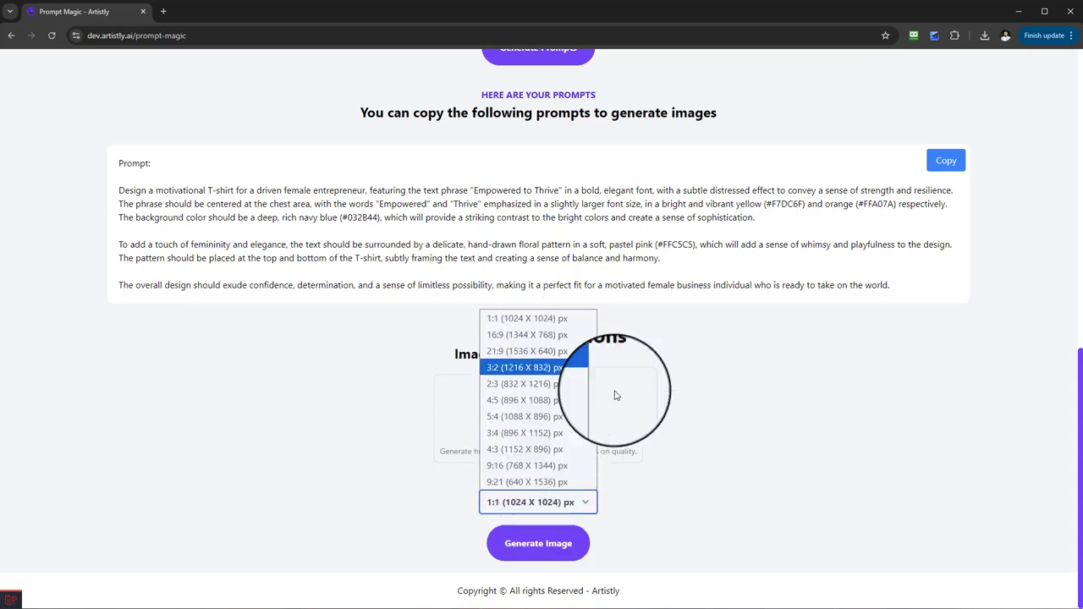
click(675, 407)
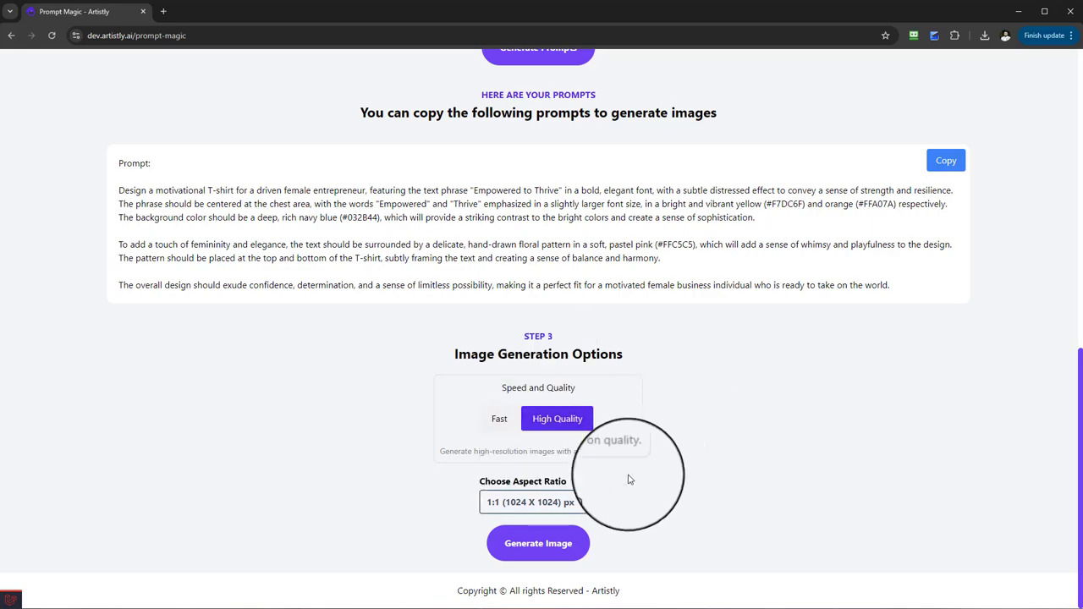
click(538, 546)
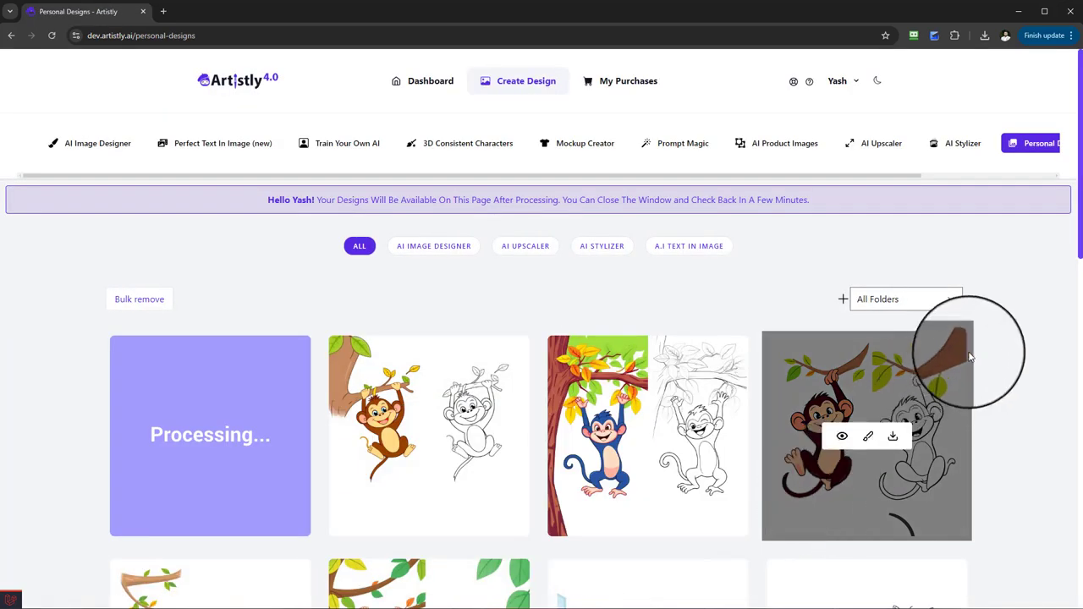
mouse_move(164, 398)
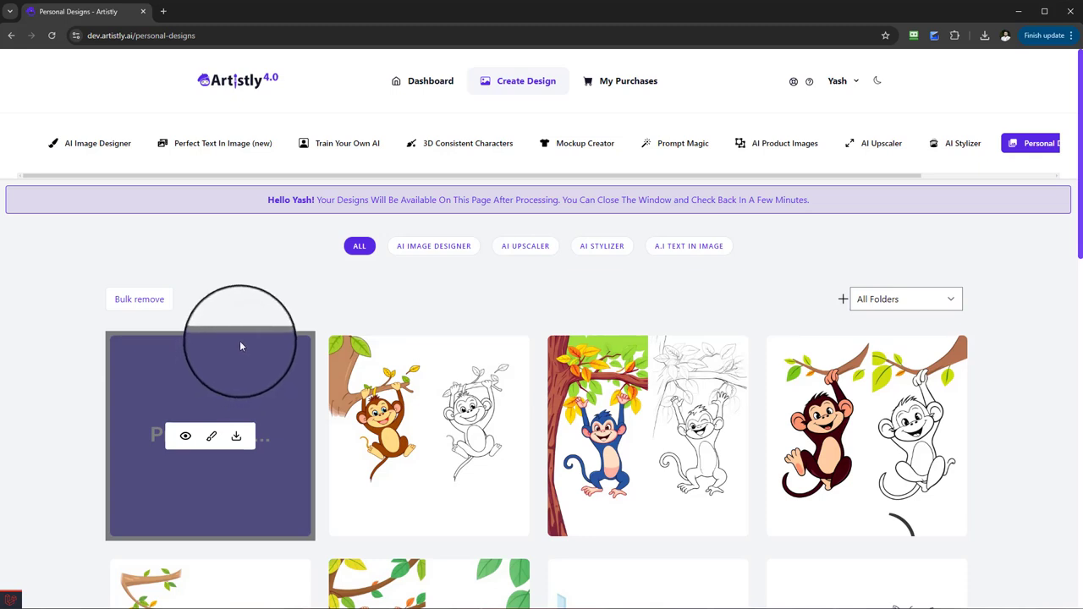
- Return to Prompt Magic and examine the settings offered for the Coloring Books and T-shirt Designs categories
click(684, 148)
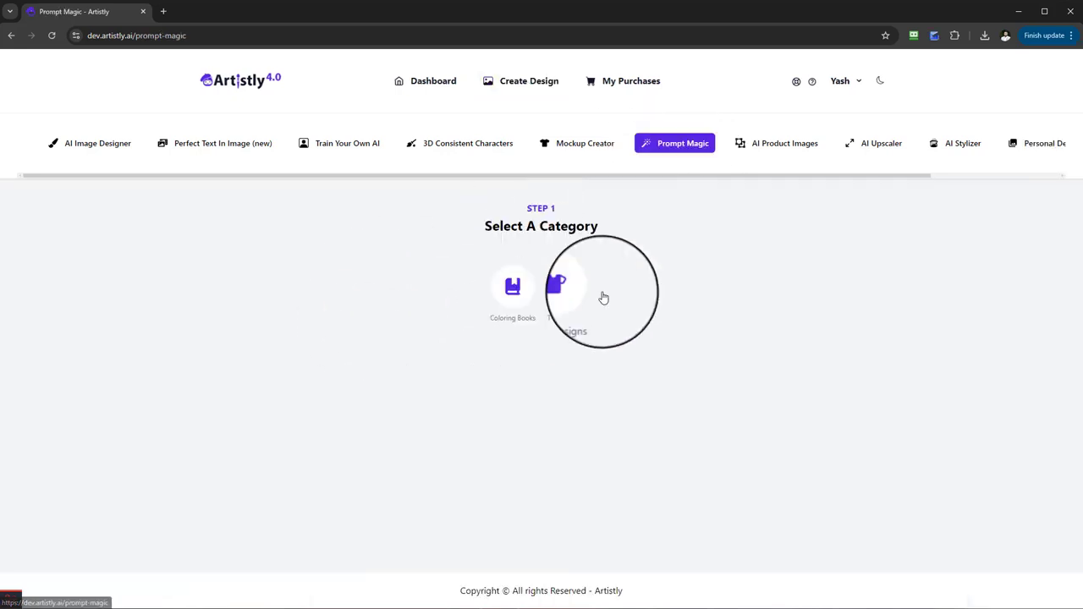
click(518, 296)
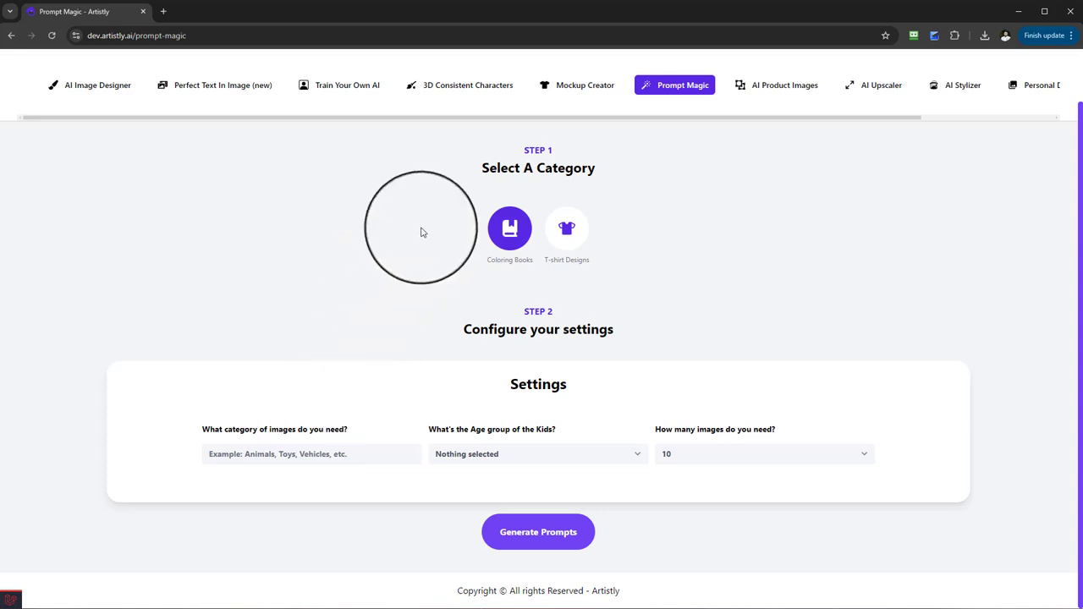
click(567, 229)
scroll(556, 233, down, 2)
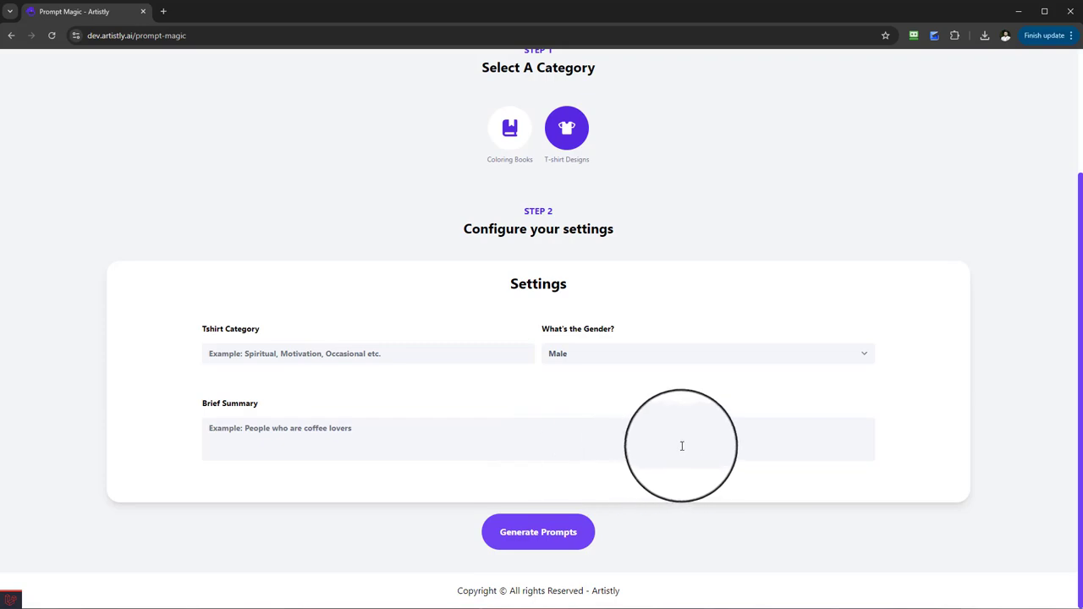
scroll(682, 445, up, 2)
scroll(682, 445, down, 2)
scroll(737, 416, up, 2)
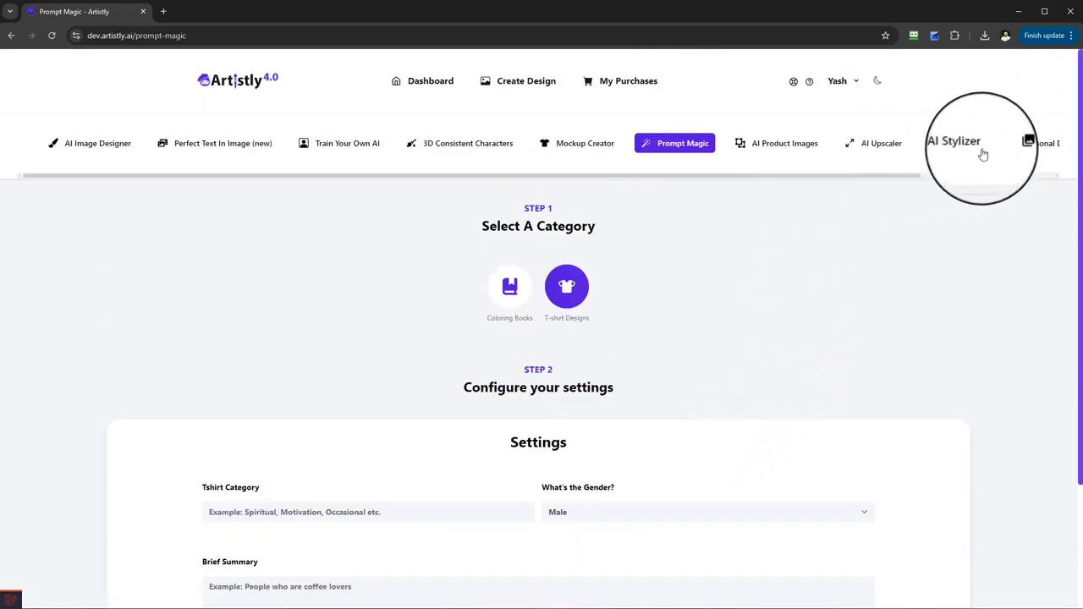
- View the "Empowered to Thrive" T-shirt design in the personal designs
click(1034, 143)
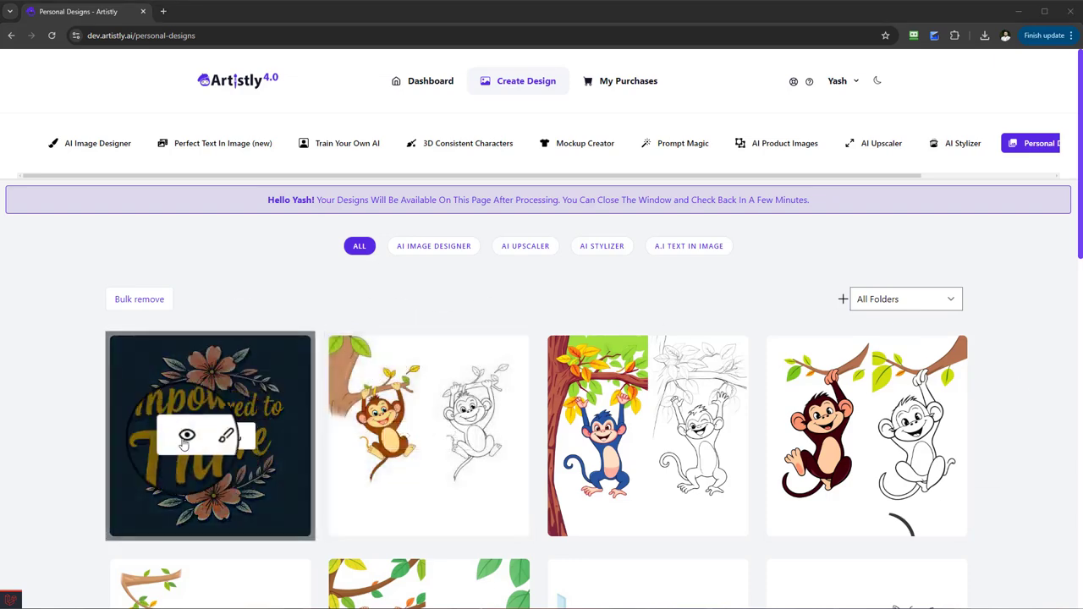
click(181, 434)
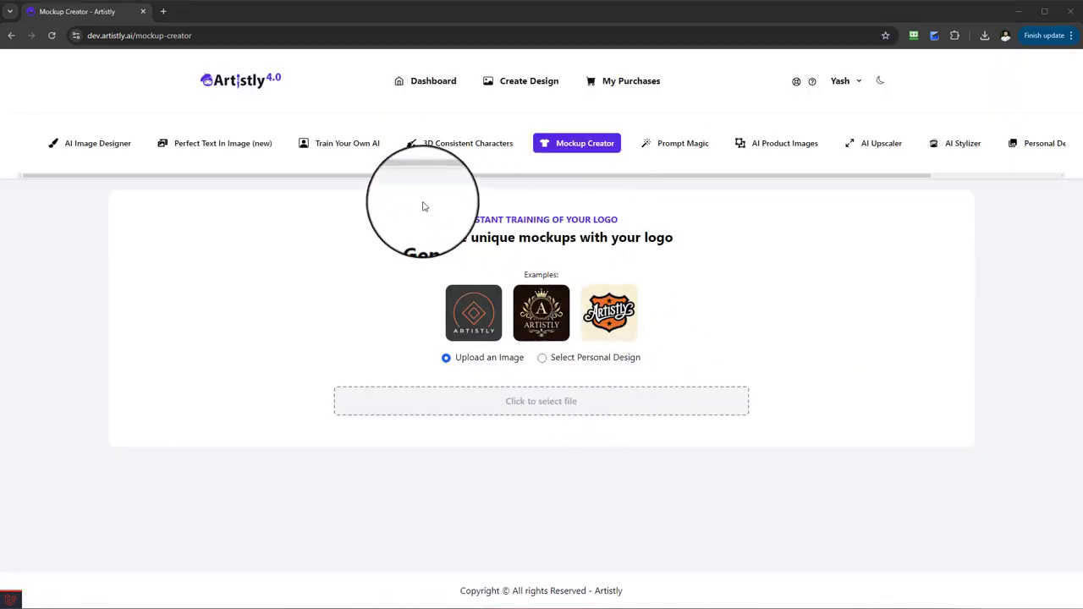
- In the Mockup Creator, use a personal design as the logo source and choose the "Empowered to Thrive" design
click(564, 358)
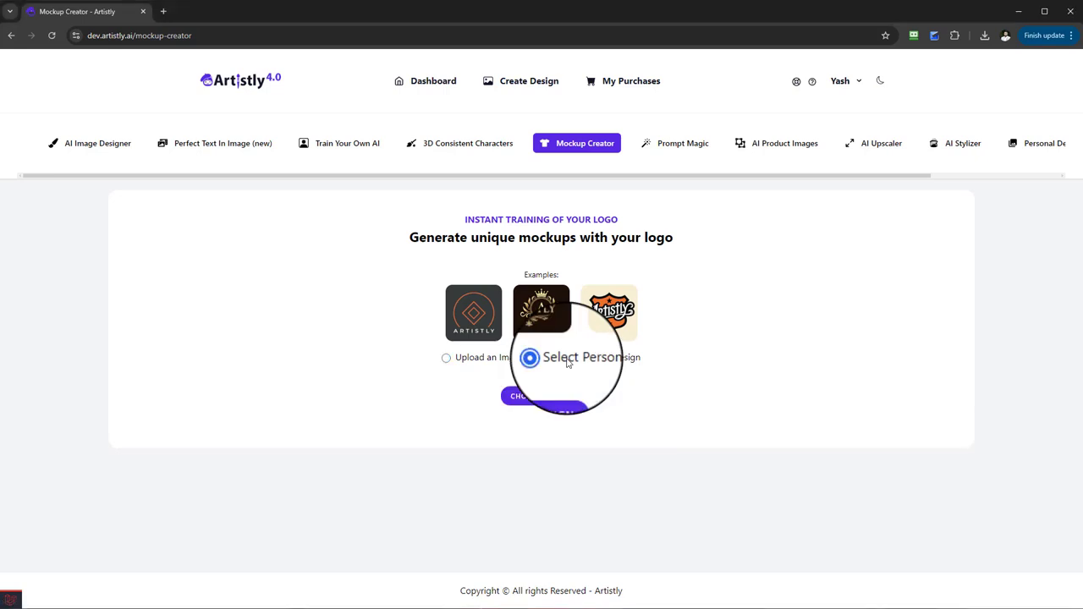
click(554, 403)
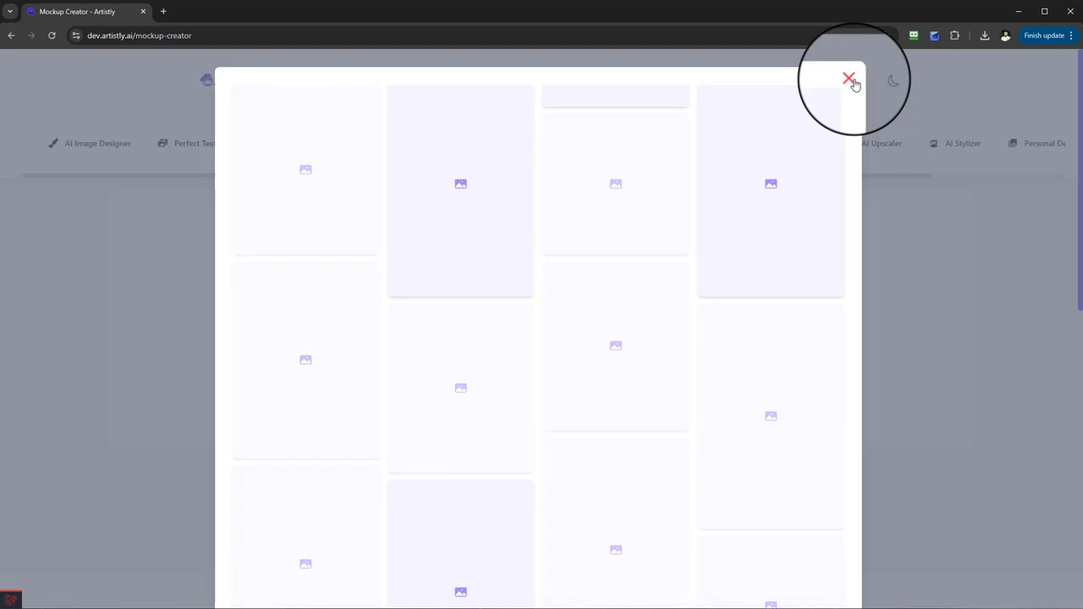
click(850, 78)
click(547, 397)
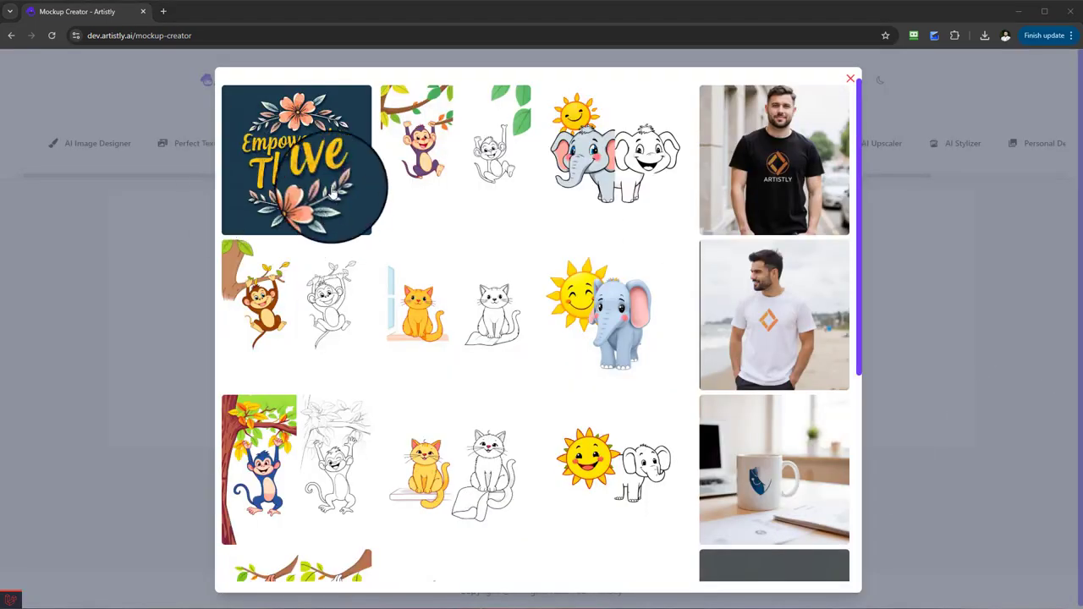
click(323, 140)
- Describe the mockup logo as "motivation t shirt"
scroll(584, 407, down, 3)
scroll(584, 407, down, 1)
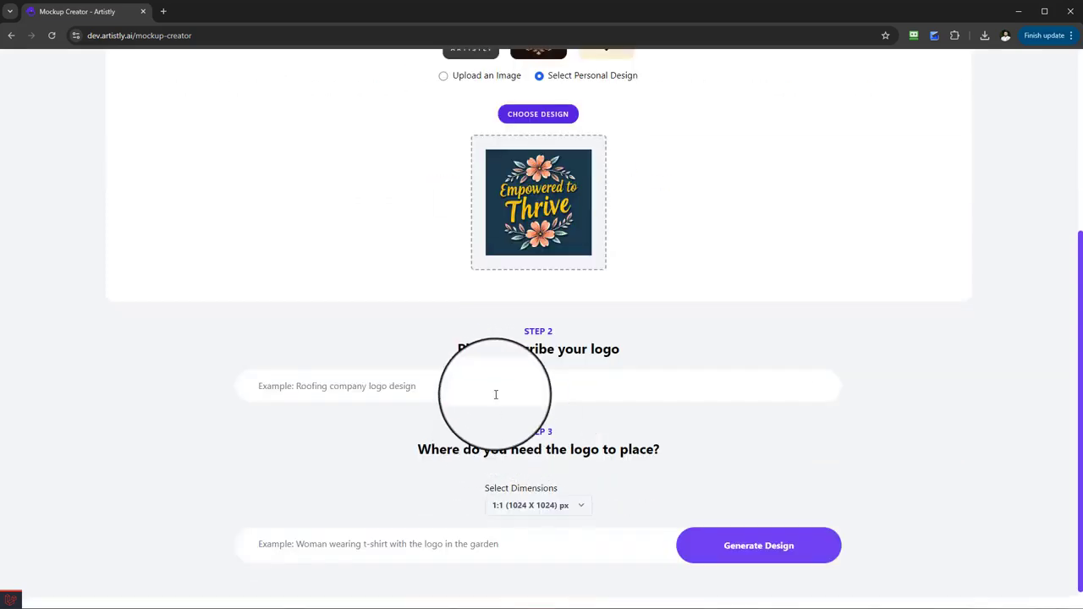
click(389, 394)
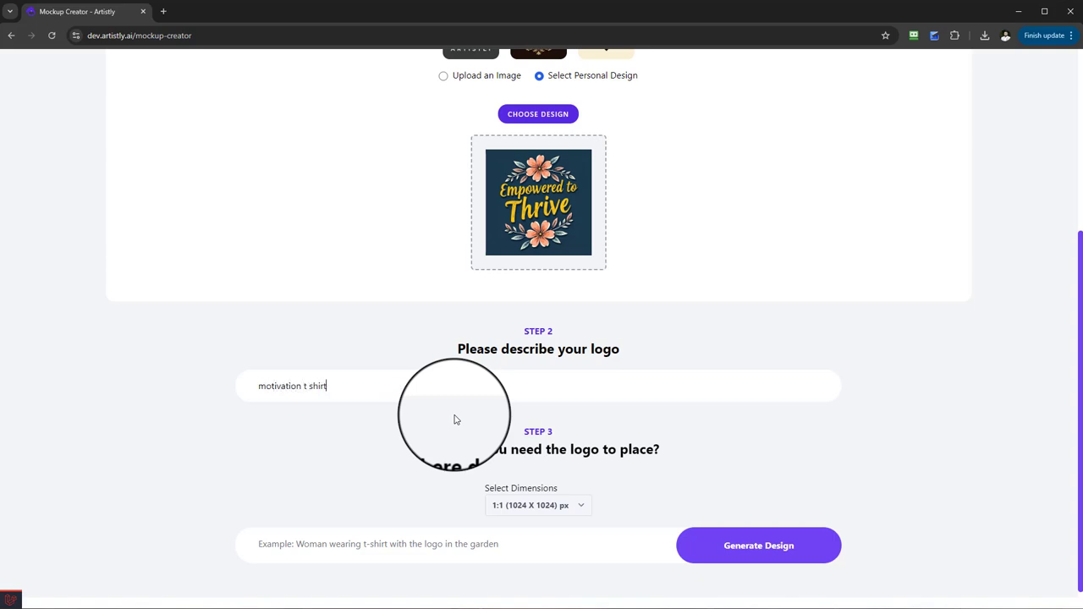
- Generate a mockup with the placement prompt "woman wearing t shirt in the office with design print"
click(410, 541)
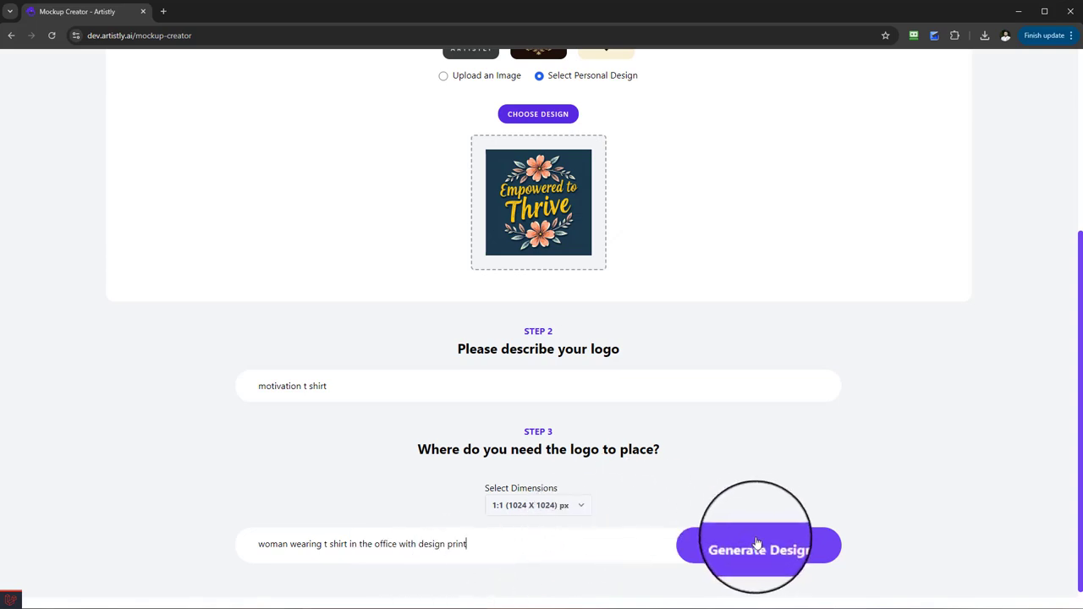
click(722, 545)
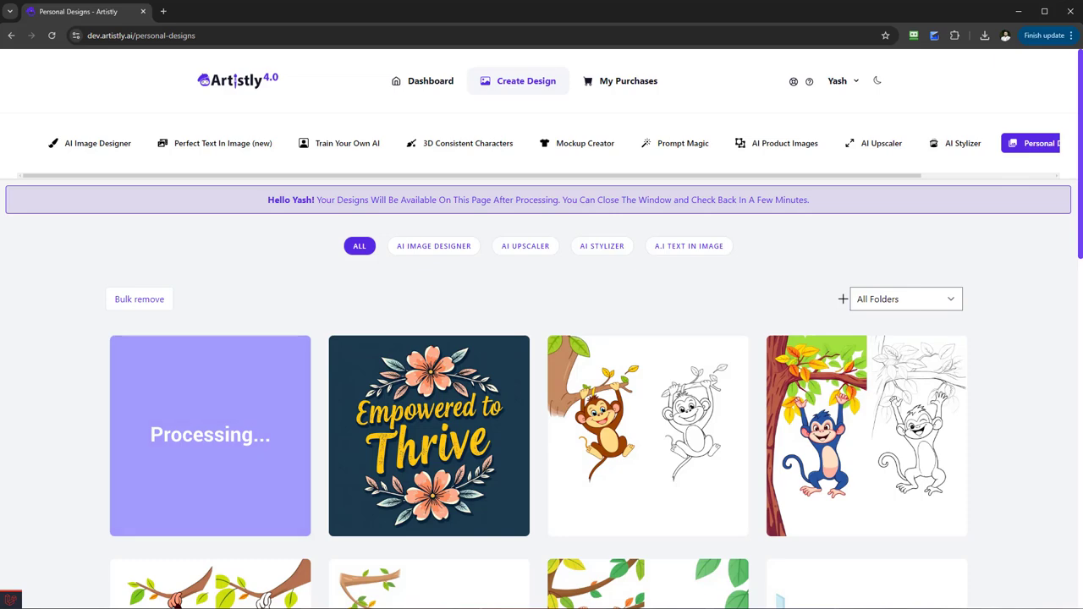
- Inspect the generated office T-shirt mockup and its design details in the personal designs
click(187, 434)
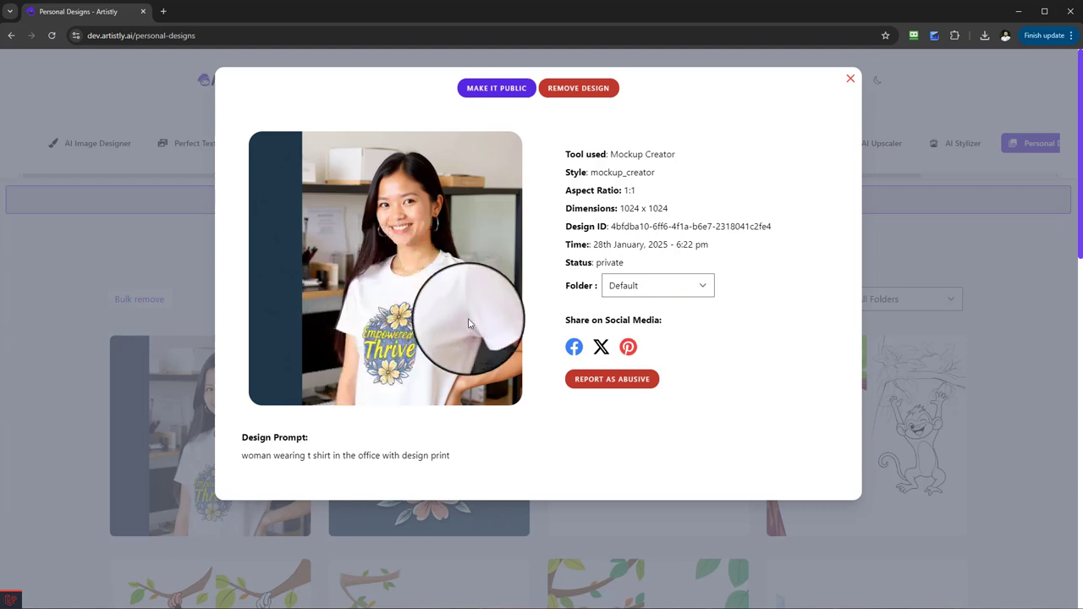
click(854, 79)
mouse_move(510, 420)
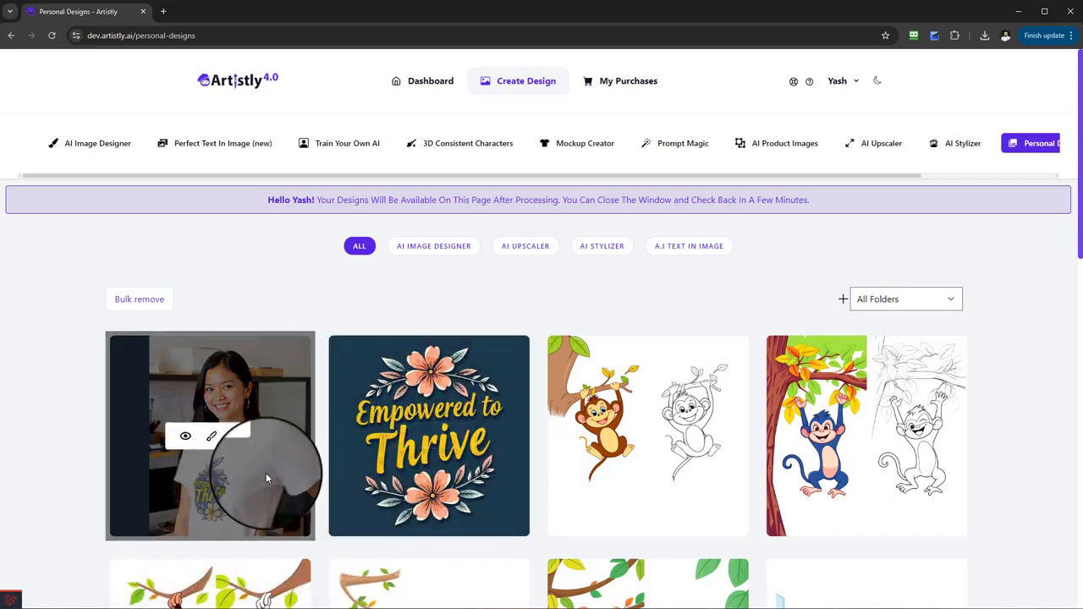
click(187, 434)
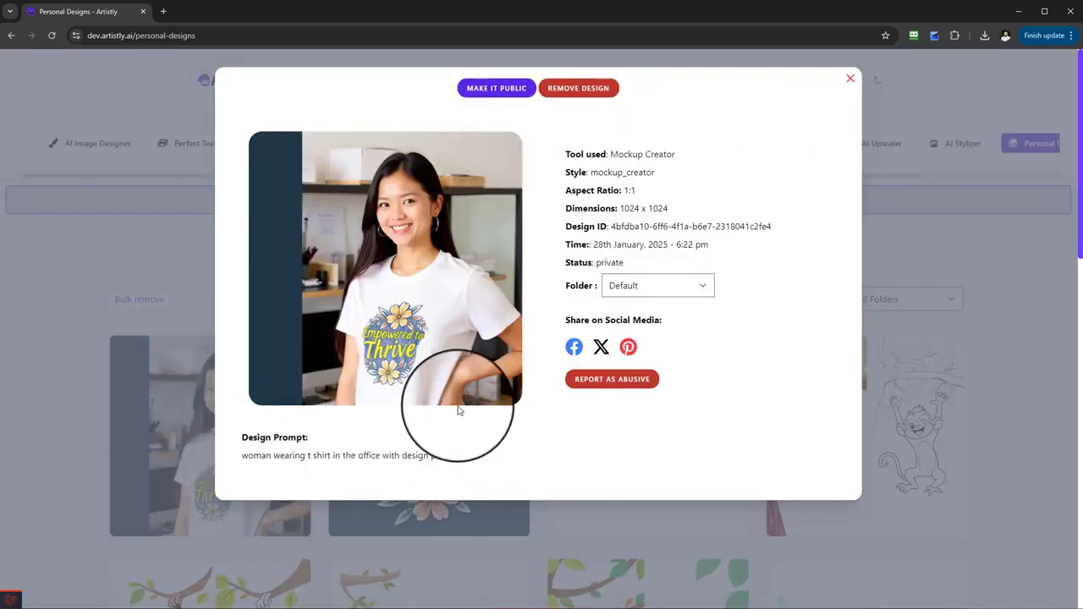
click(849, 81)
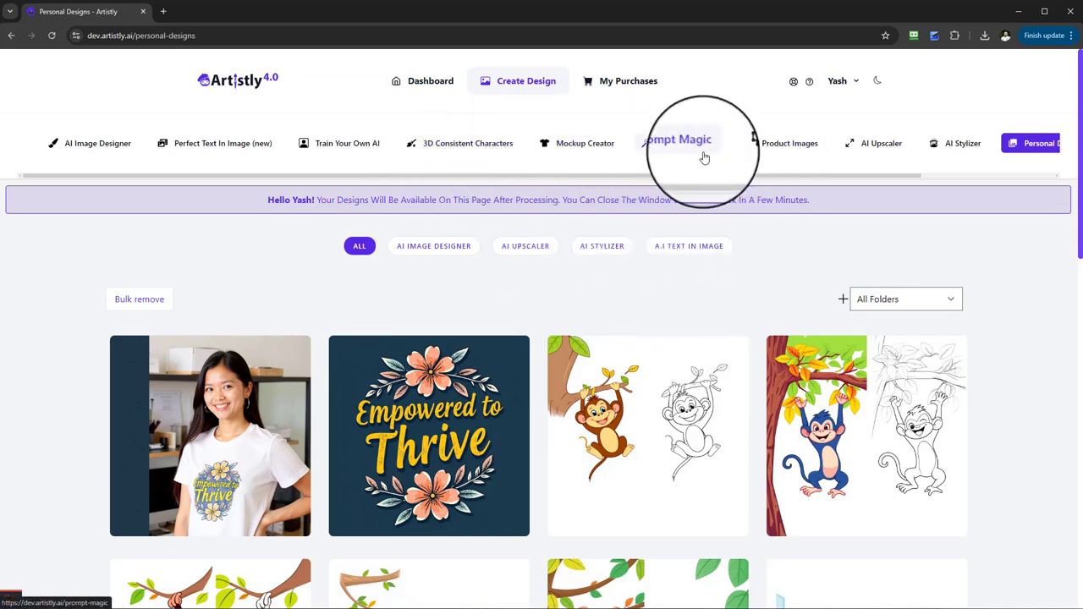
- Review the T-shirt Designs settings in Prompt Magic and the personal design source option in the Mockup Creator
click(674, 143)
click(560, 294)
scroll(571, 332, down, 3)
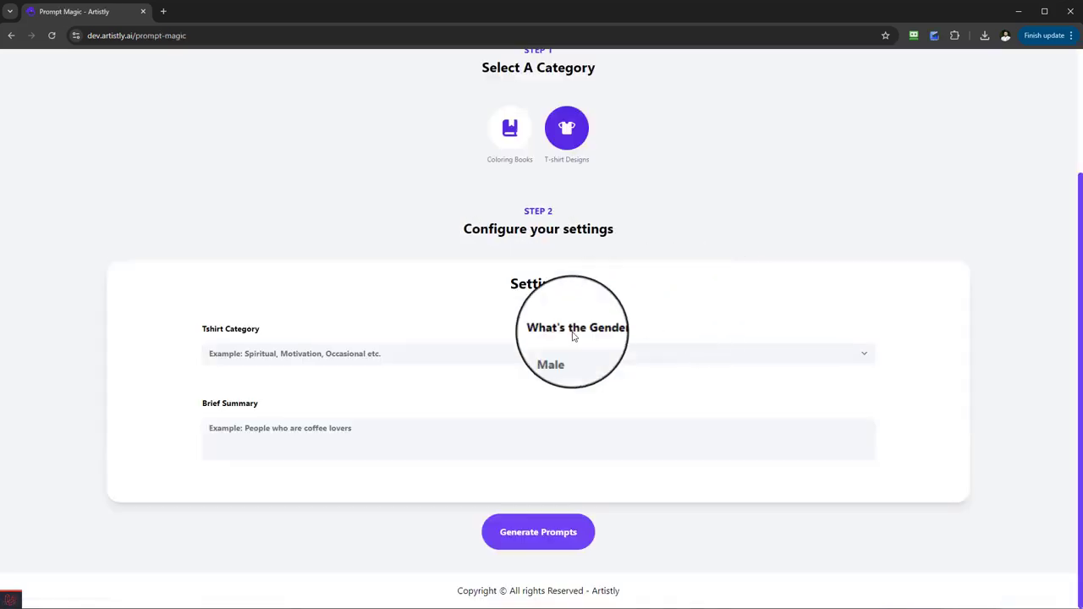
scroll(544, 385, up, 3)
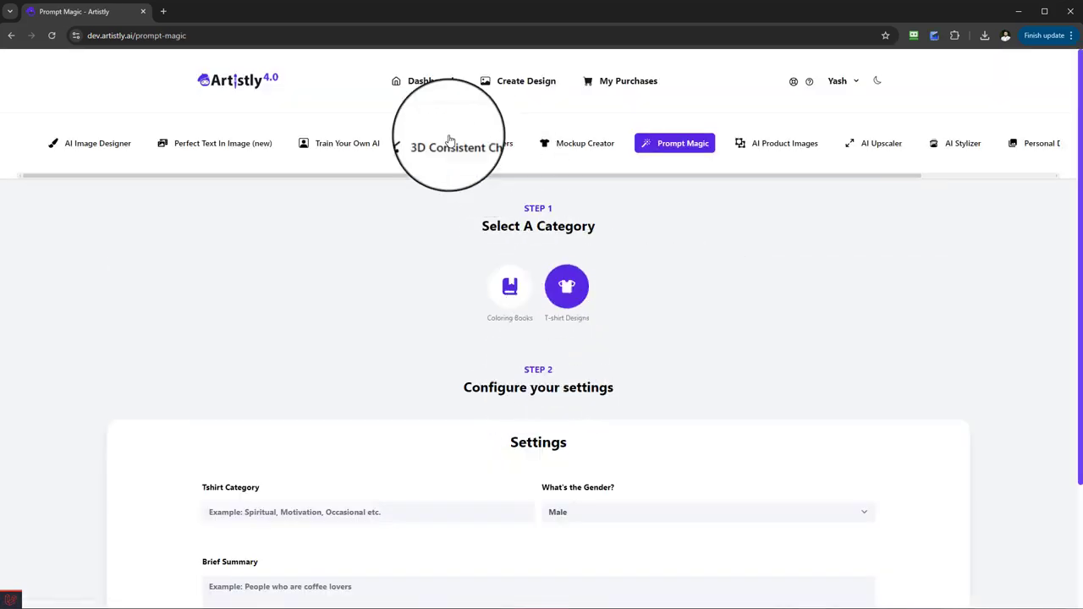
click(566, 146)
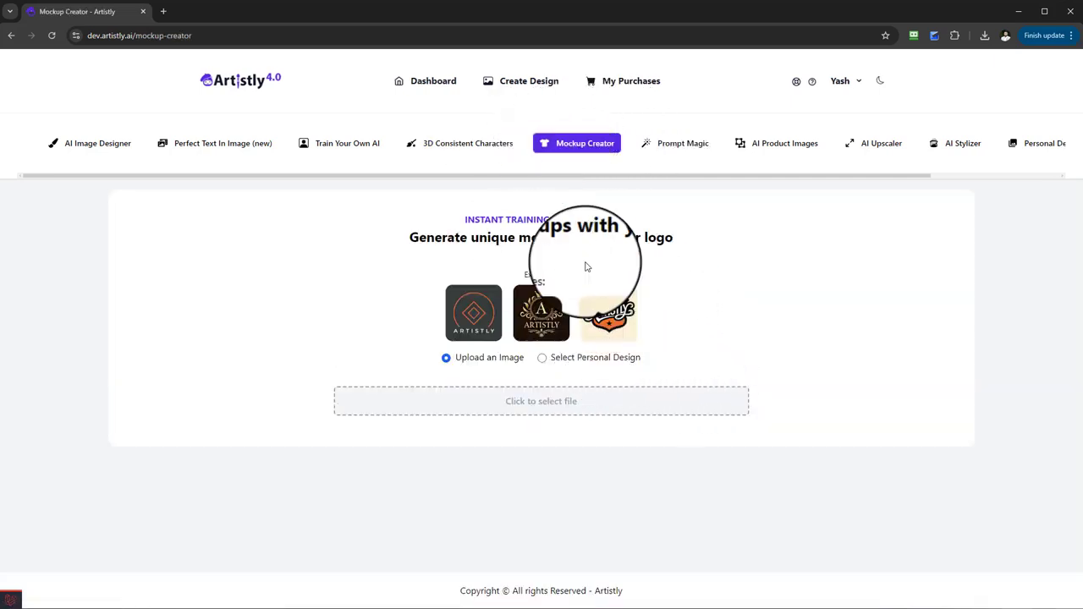
click(608, 364)
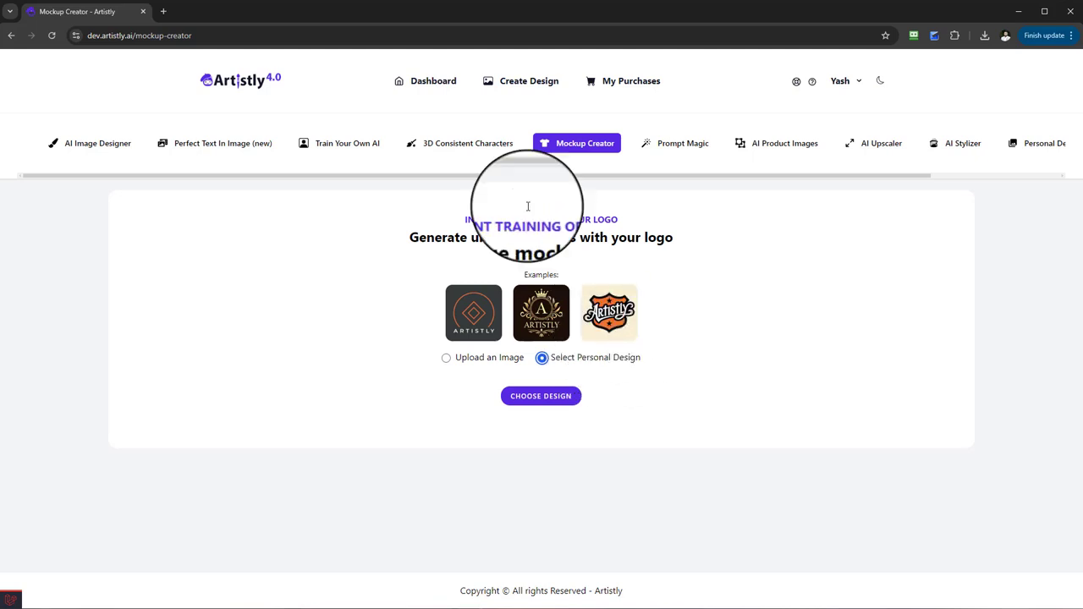
- Download the woman-in-T-shirt mockup from the personal designs
click(1034, 143)
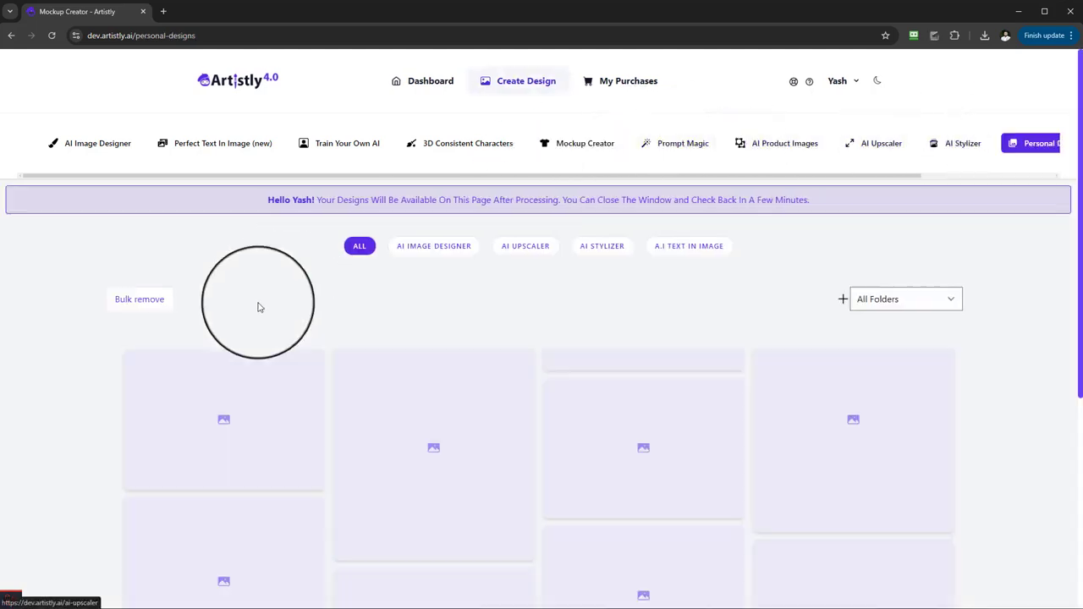
mouse_move(202, 436)
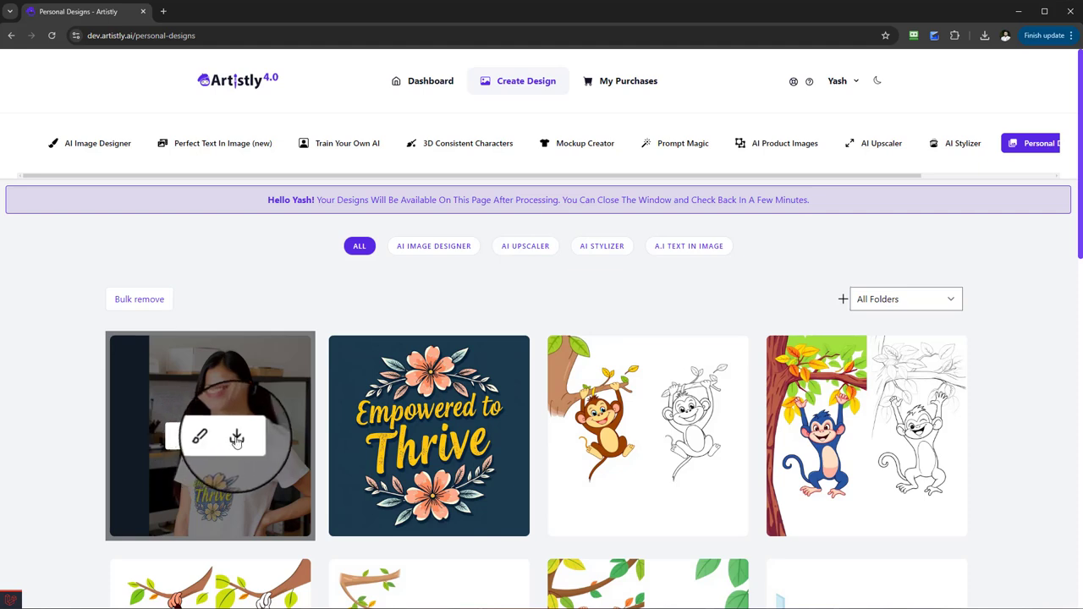
click(237, 438)
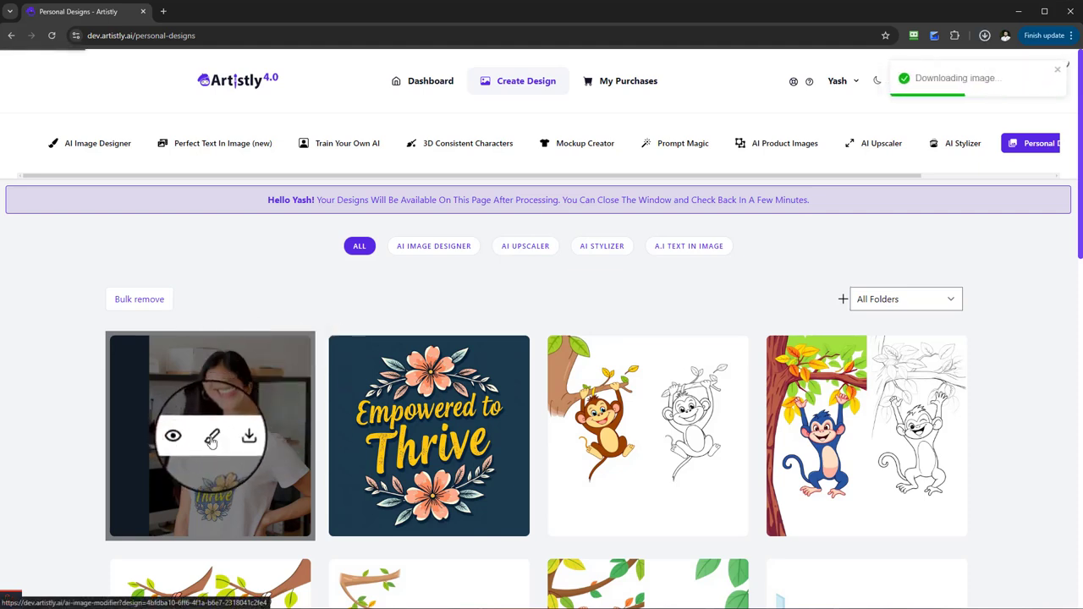
- Open the T-shirt mockup in the image editor and look at its project images and AI image generator
click(212, 437)
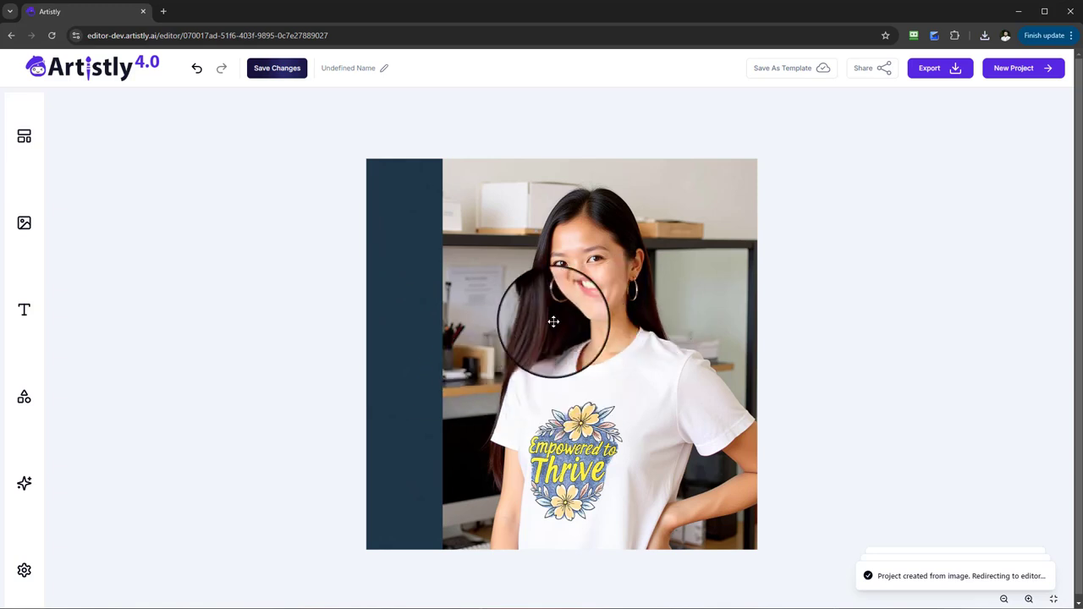
click(24, 223)
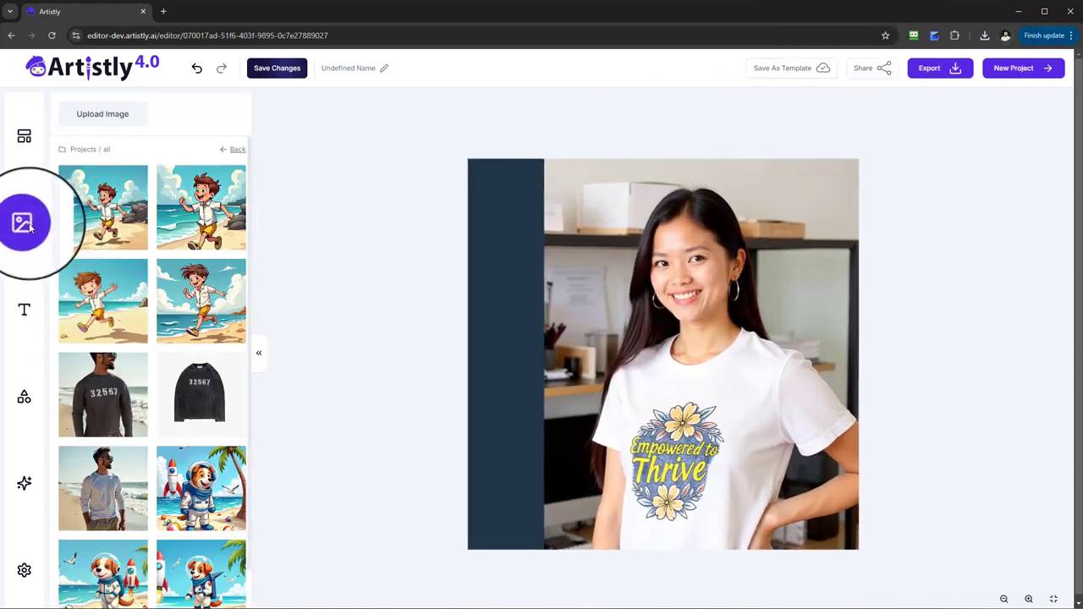
click(24, 484)
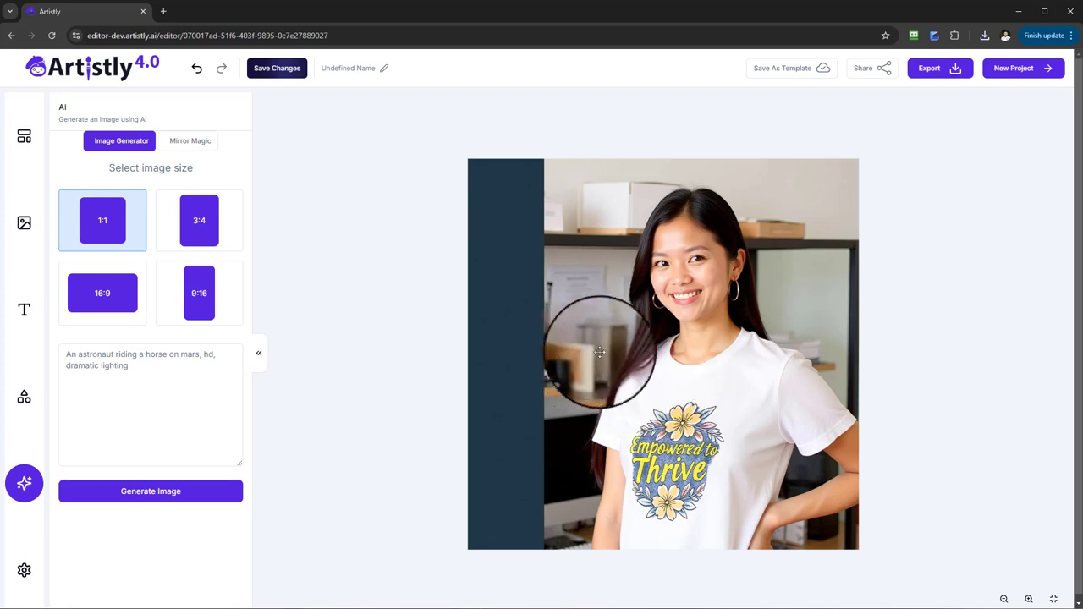
- Select the mockup image on the canvas and open the cloth image selection of the Swap Cloths tool
click(637, 406)
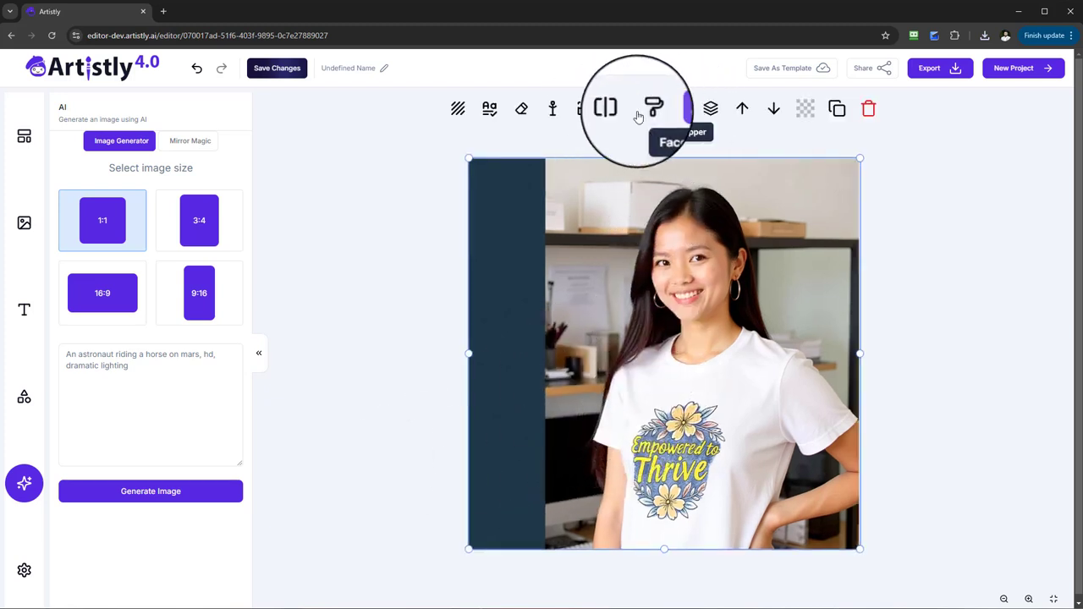
click(545, 107)
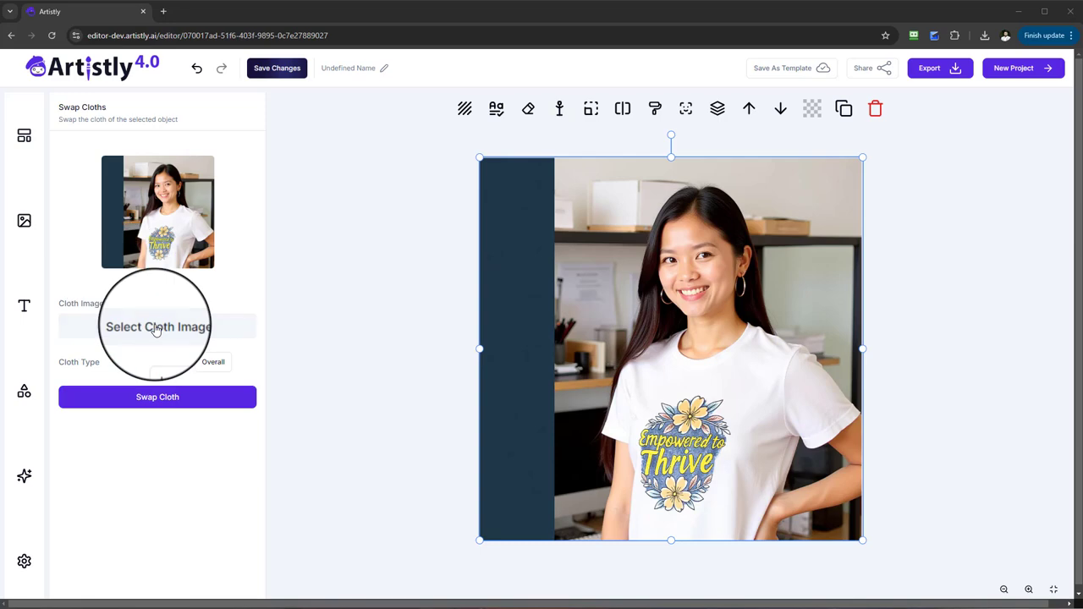
click(157, 324)
mouse_move(430, 205)
click(439, 245)
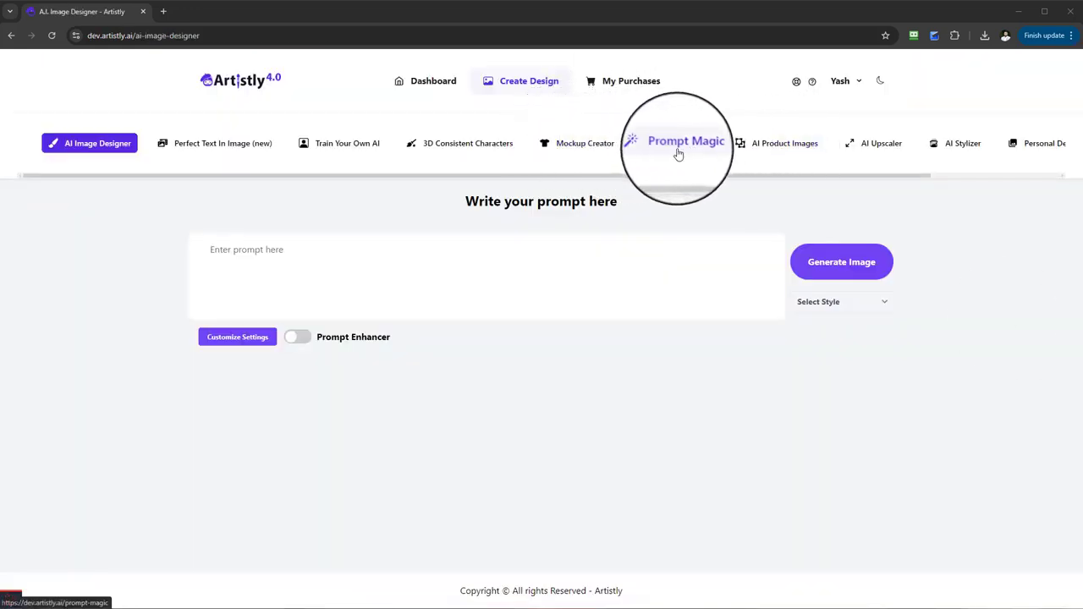
- Open Prompt Magic and compare the settings of the Coloring Books and T-shirt Designs categories
click(678, 154)
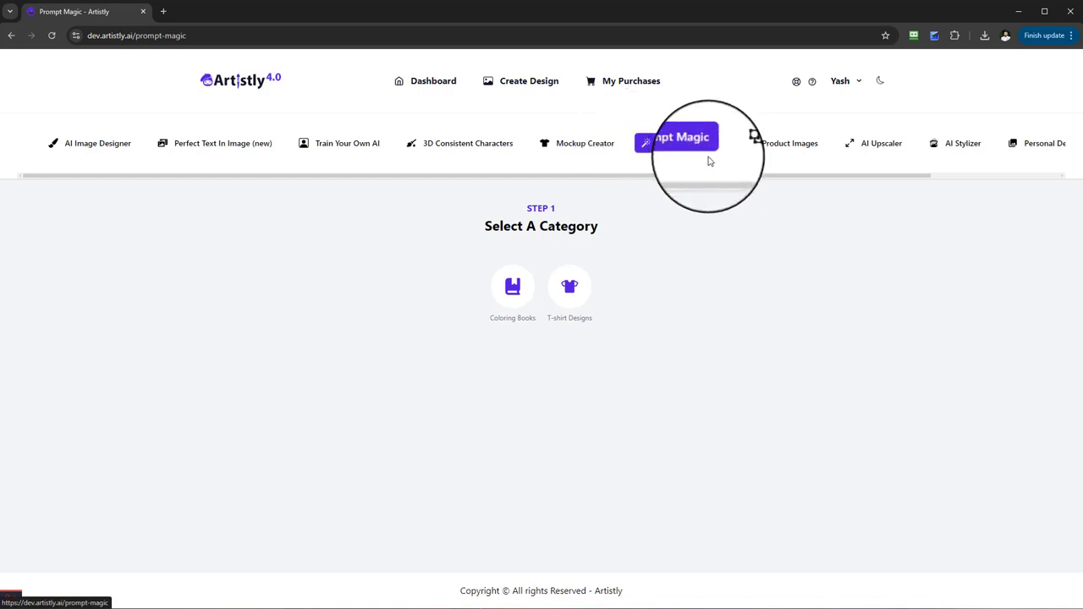
click(513, 288)
scroll(514, 307, down, 1)
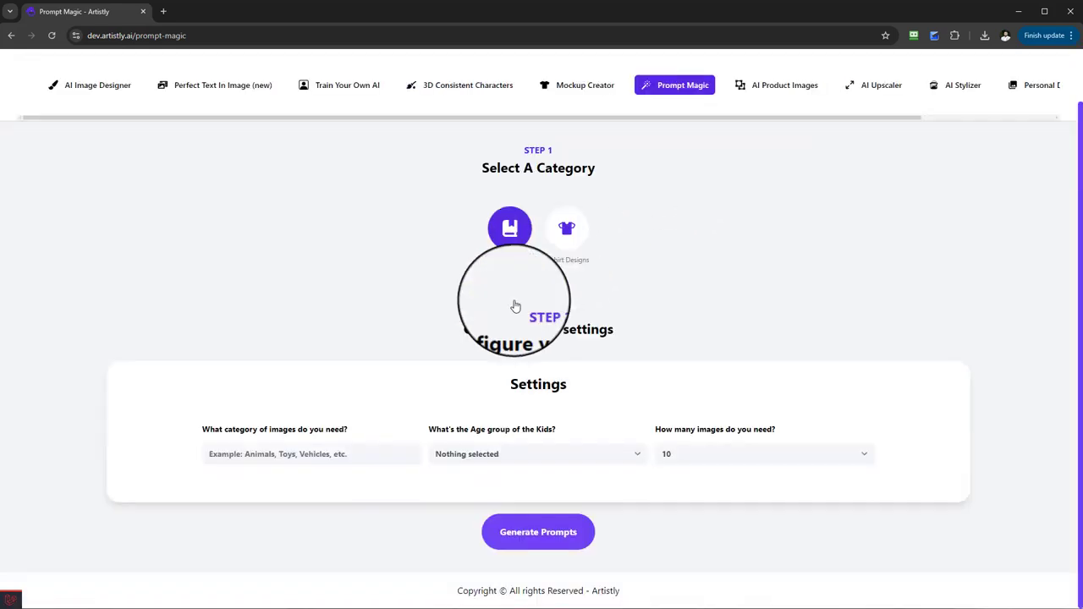
click(567, 230)
scroll(617, 274, up, 3)
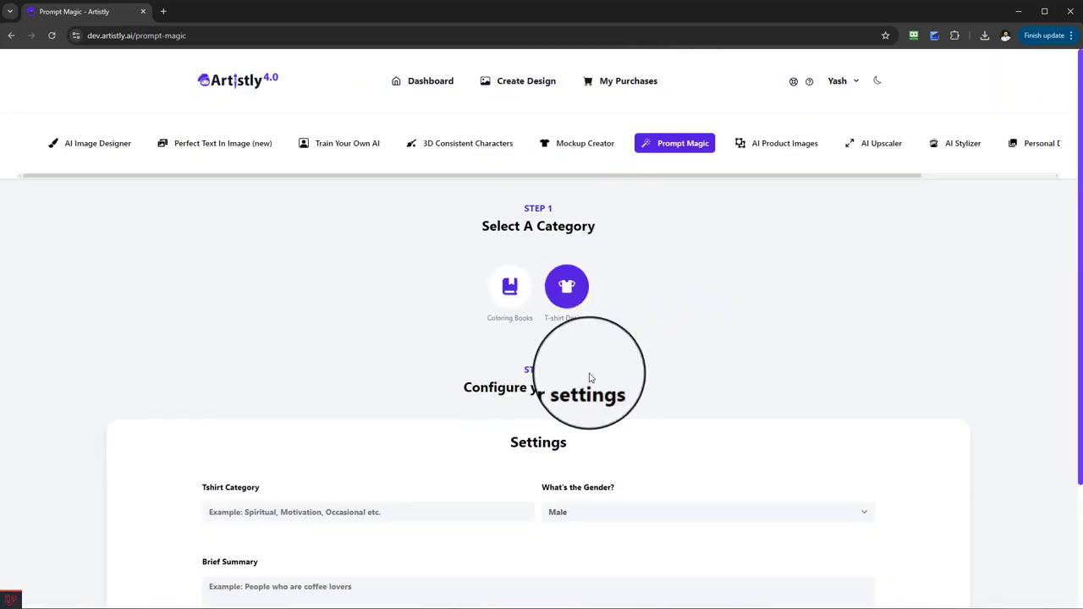
scroll(549, 441, down, 3)
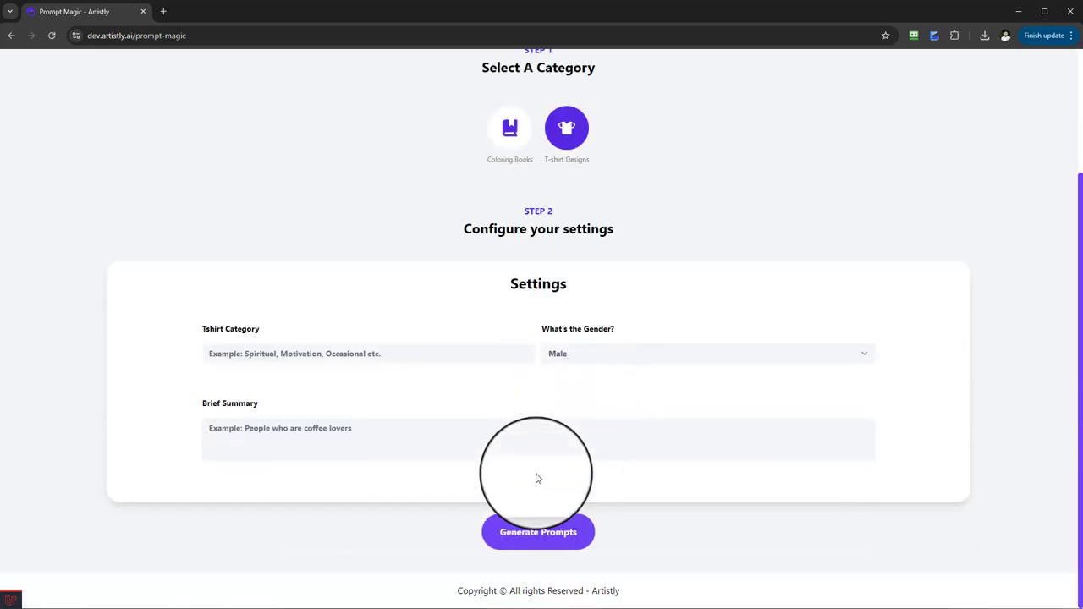
scroll(537, 476, up, 3)
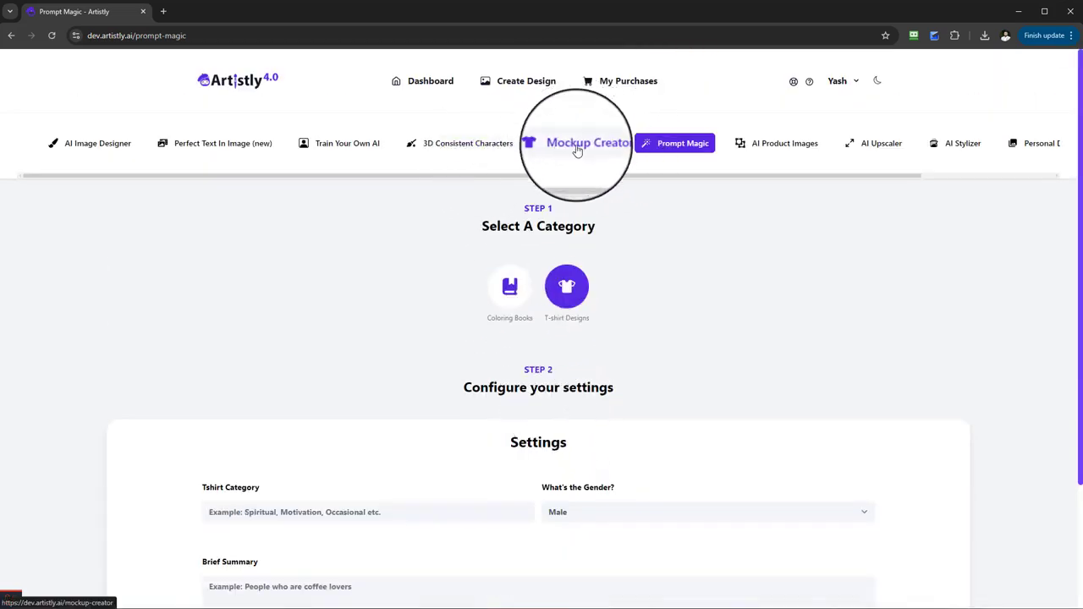